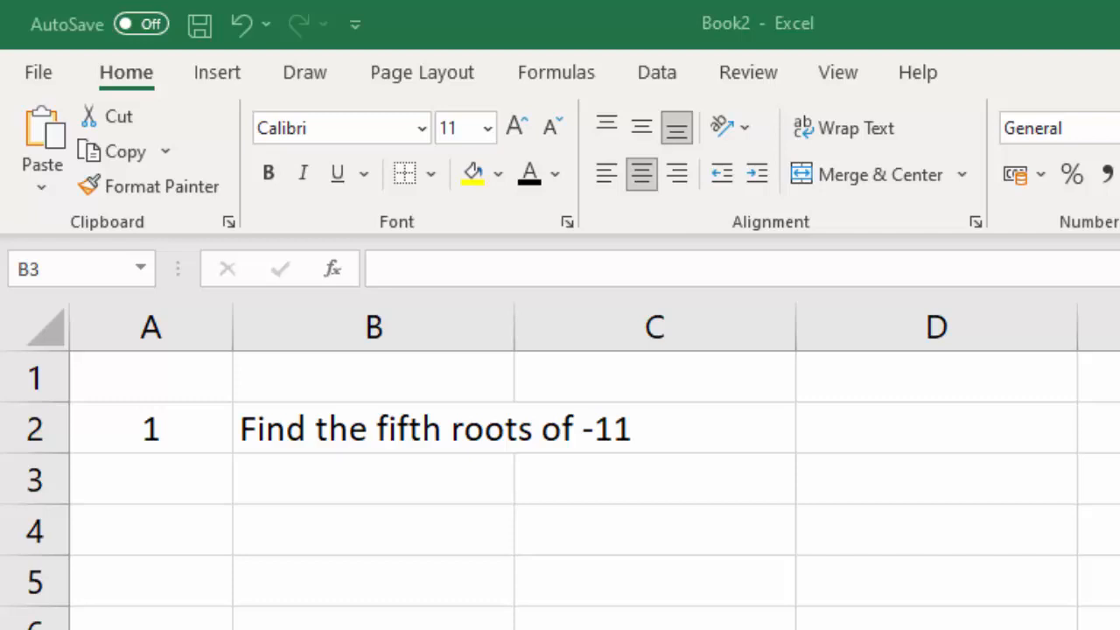
- Enter the label "Number =" in B3 and the value -11 in C3
{"action": "left_click", "coordinate": [379, 477]}
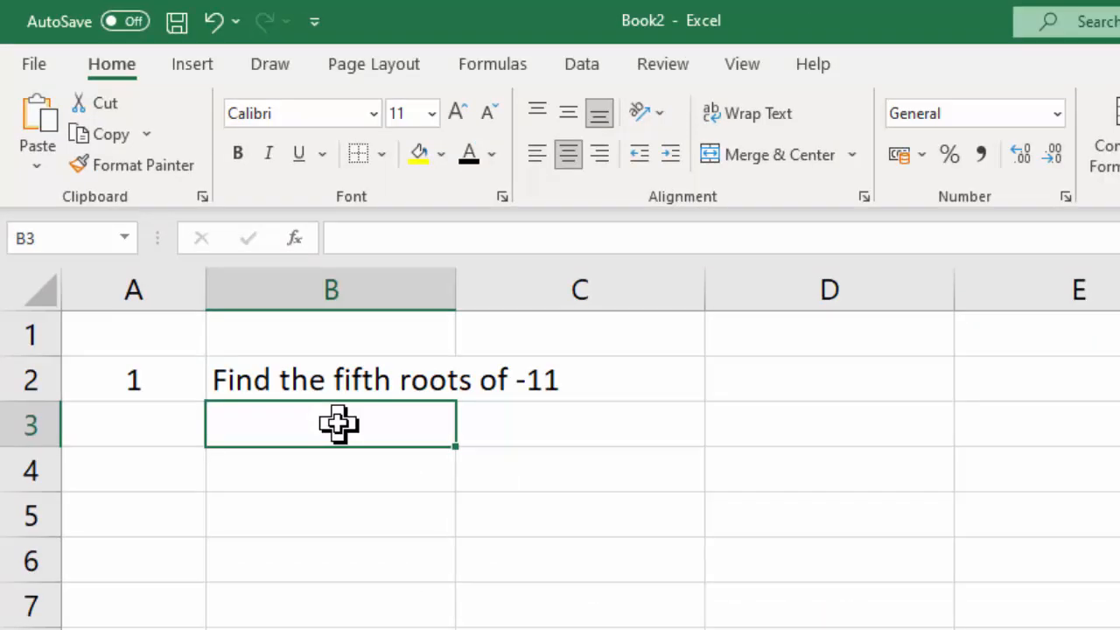
{"action": "type", "text": "N "}
{"action": "type", "text": "m"}
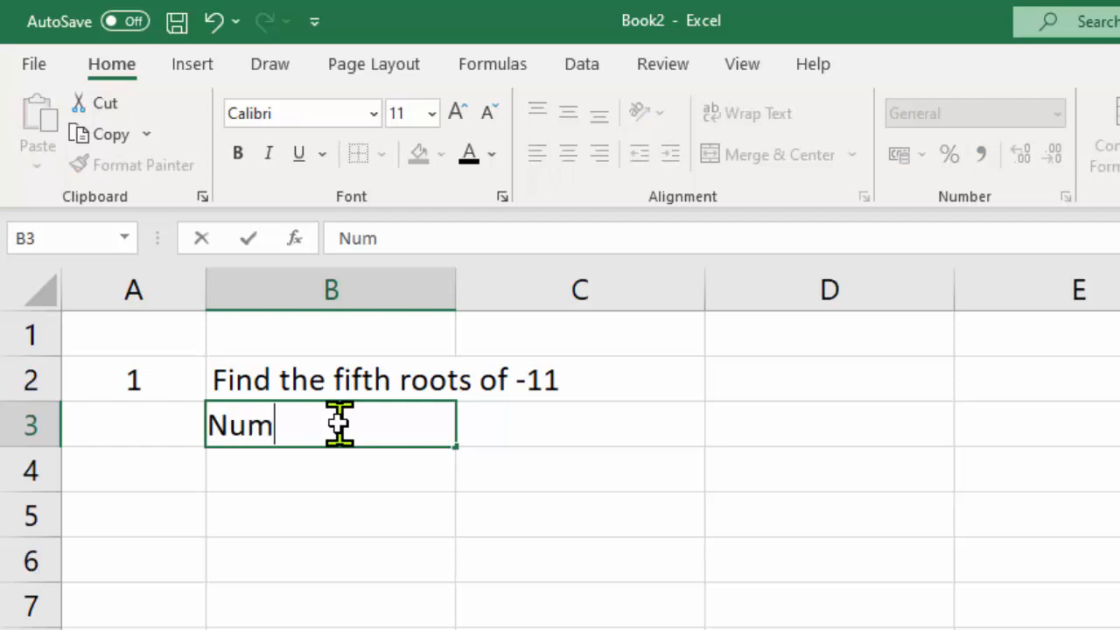
{"action": "type", "text": "ber ="}
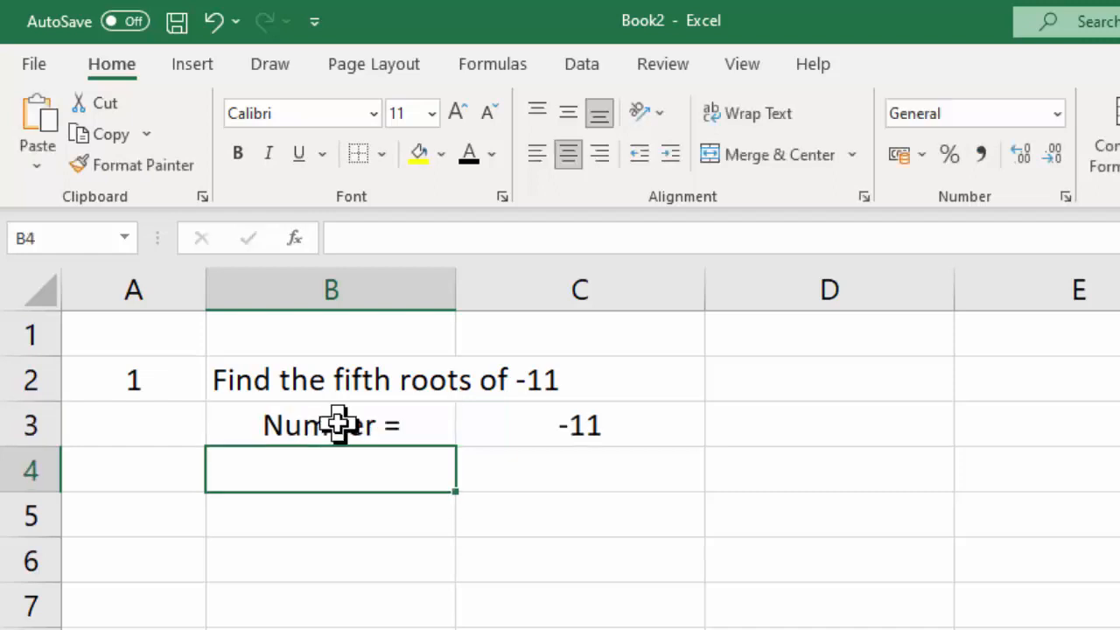
- Enter the label "Root =" in B4 and the value 5 in C4
{"action": "type", "text": "Root "}
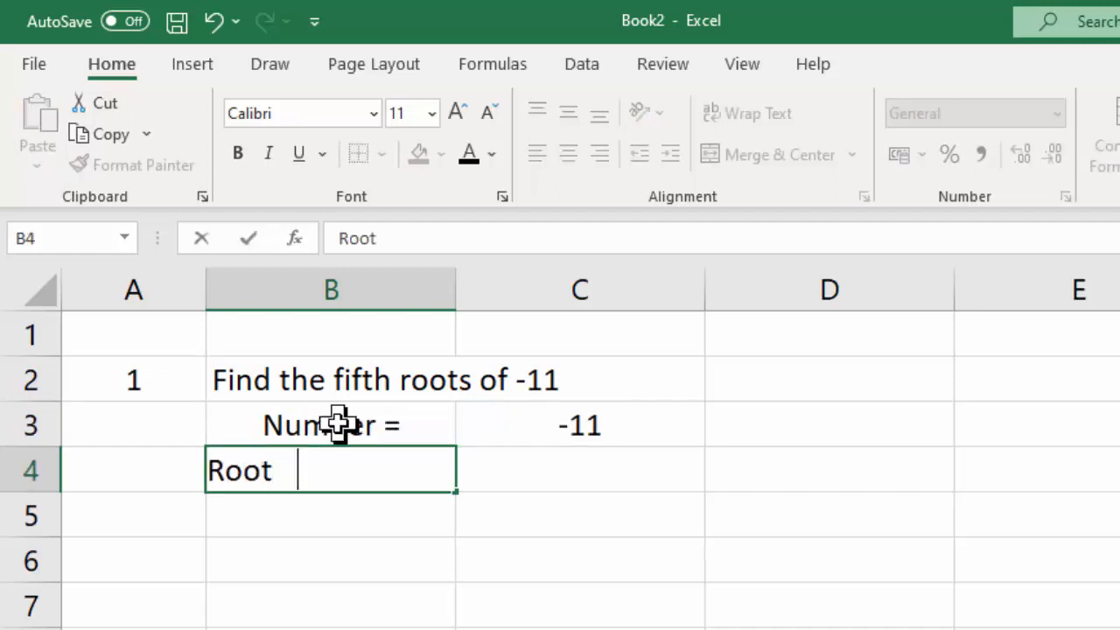
{"action": "type", "text": "="}
{"action": "key", "text": "Tab"}
{"action": "key", "text": "Tab"}
{"action": "key", "text": "shift+Tab"}
{"action": "type", "text": "5"}
{"action": "key", "text": "Return"}
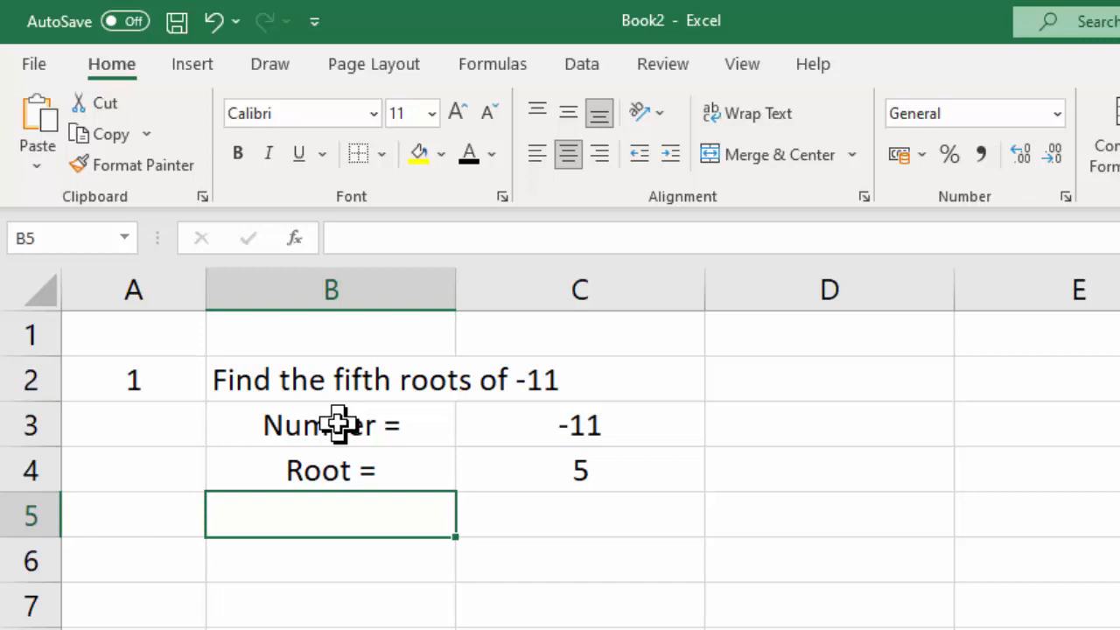
- Label B5 "Radius =" and calculate the radius in C5 with =power(abs(C3),1/C4)
{"action": "type", "text": "Ra"}
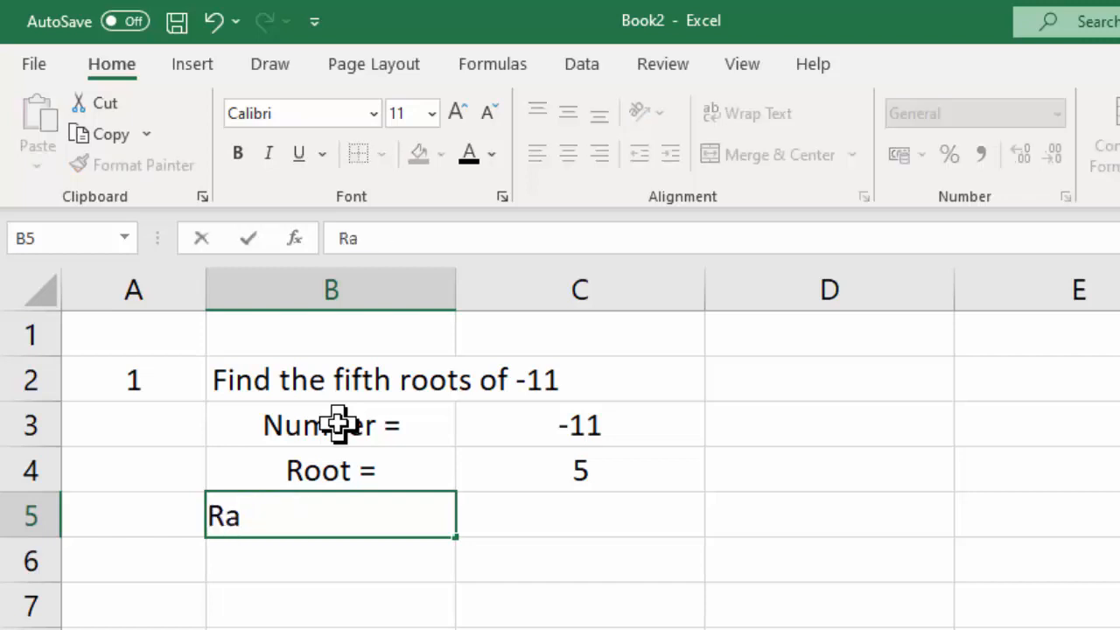
{"action": "type", "text": "dius ="}
{"action": "key", "text": "Tab"}
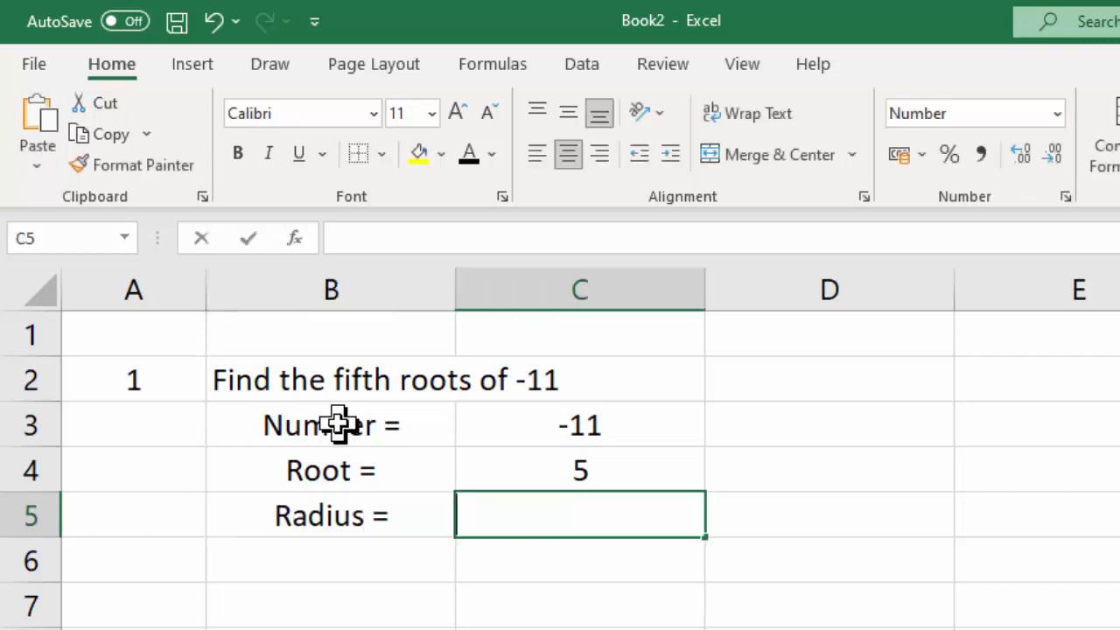
{"action": "type", "text": "=power"}
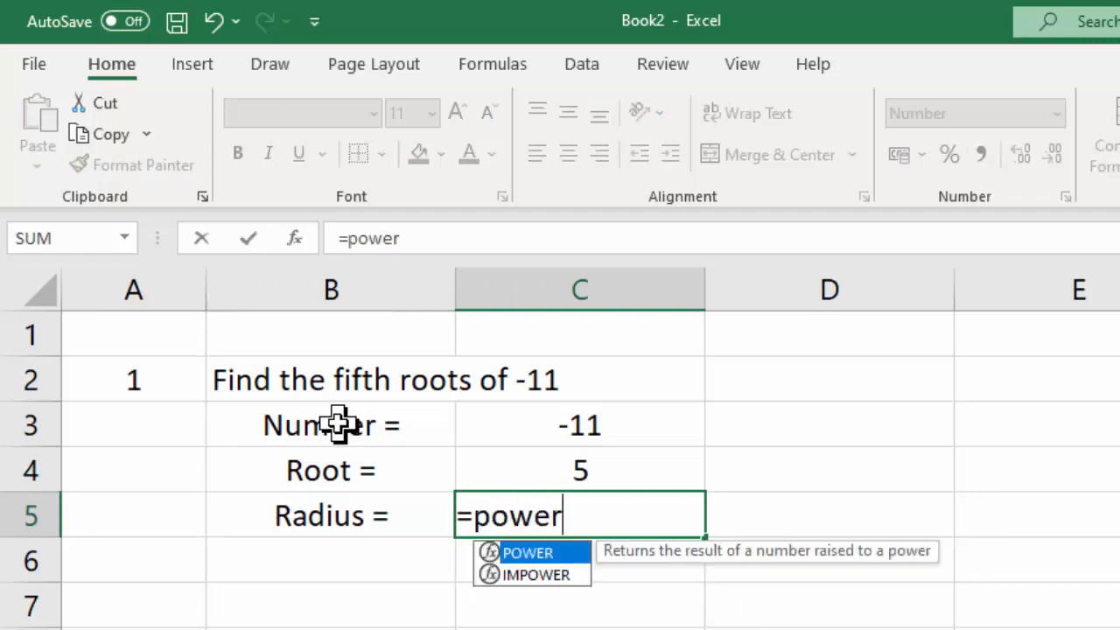
{"action": "type", "text": "("}
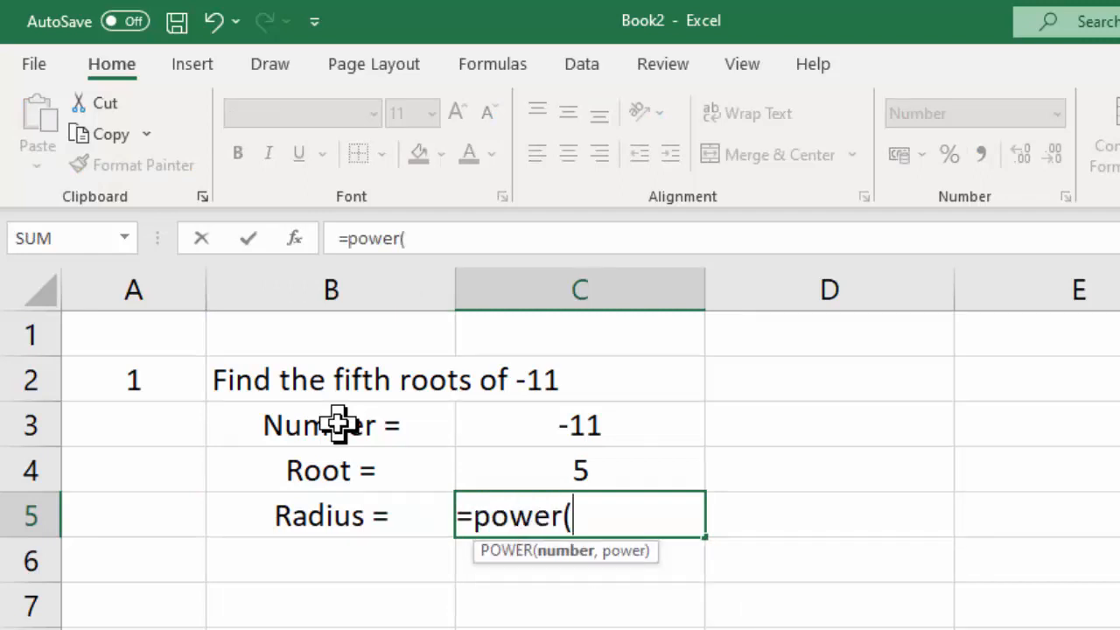
{"action": "type", "text": "ab"}
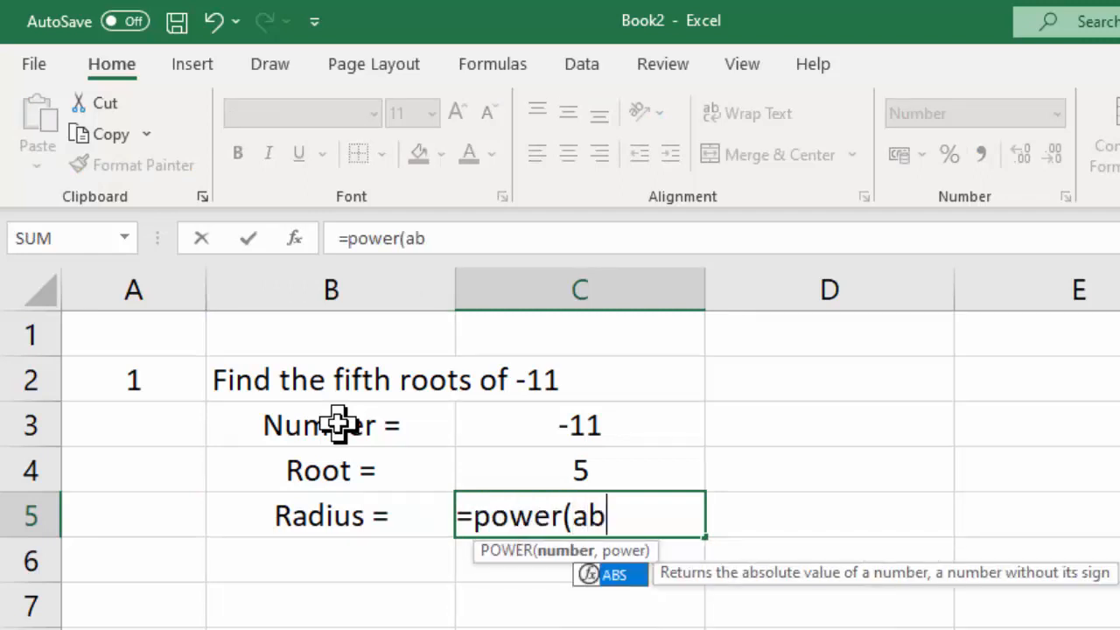
{"action": "type", "text": "s("}
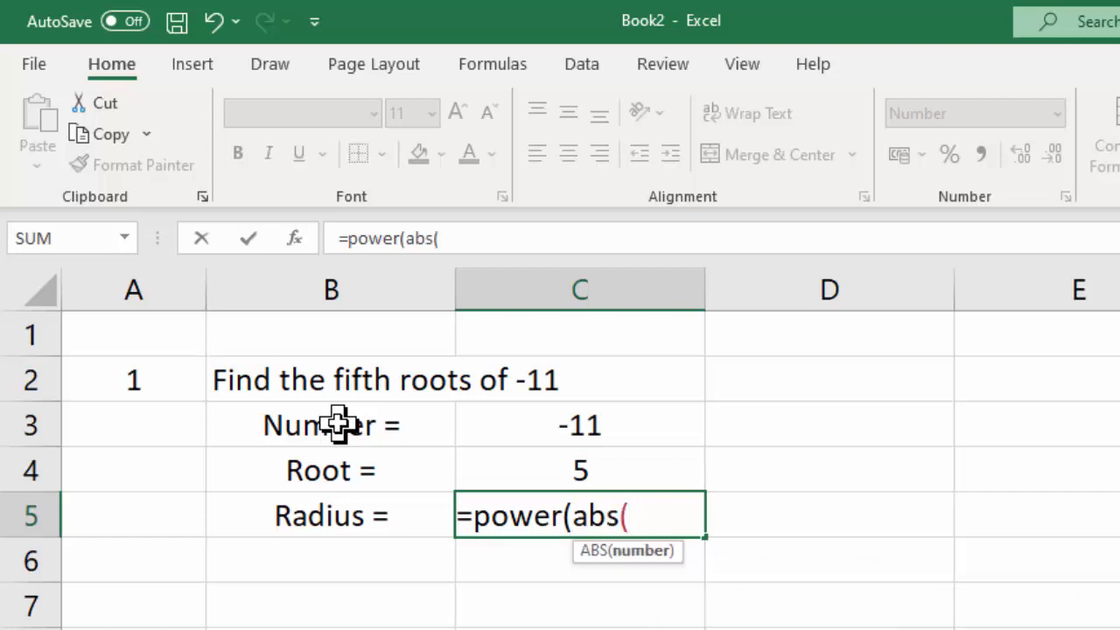
{"action": "left_click", "coordinate": [560, 420]}
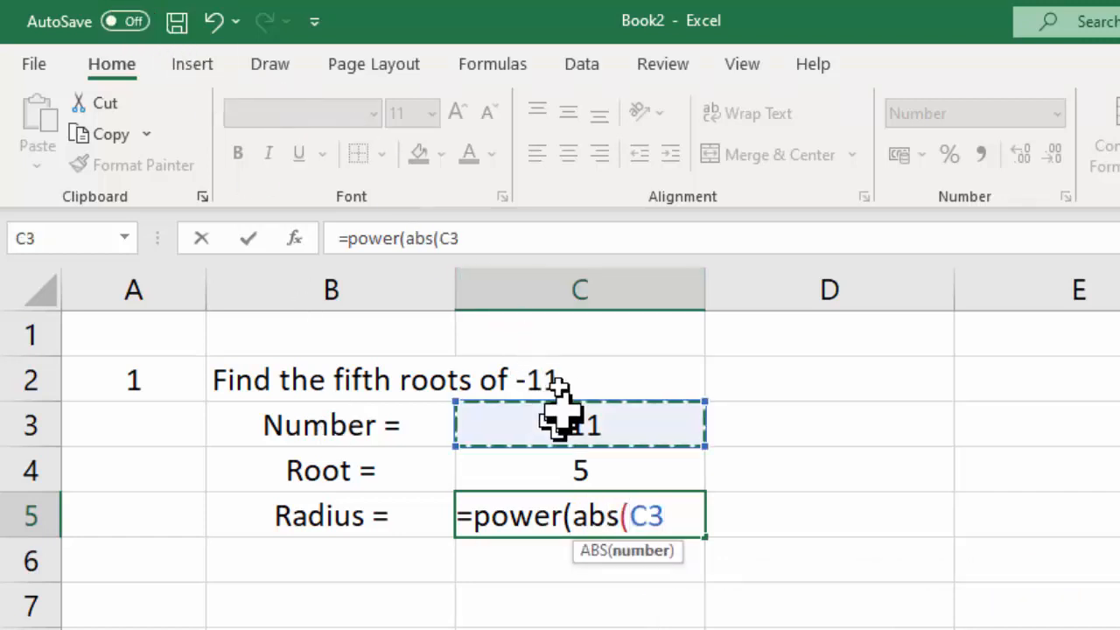
{"action": "type", "text": ")"}
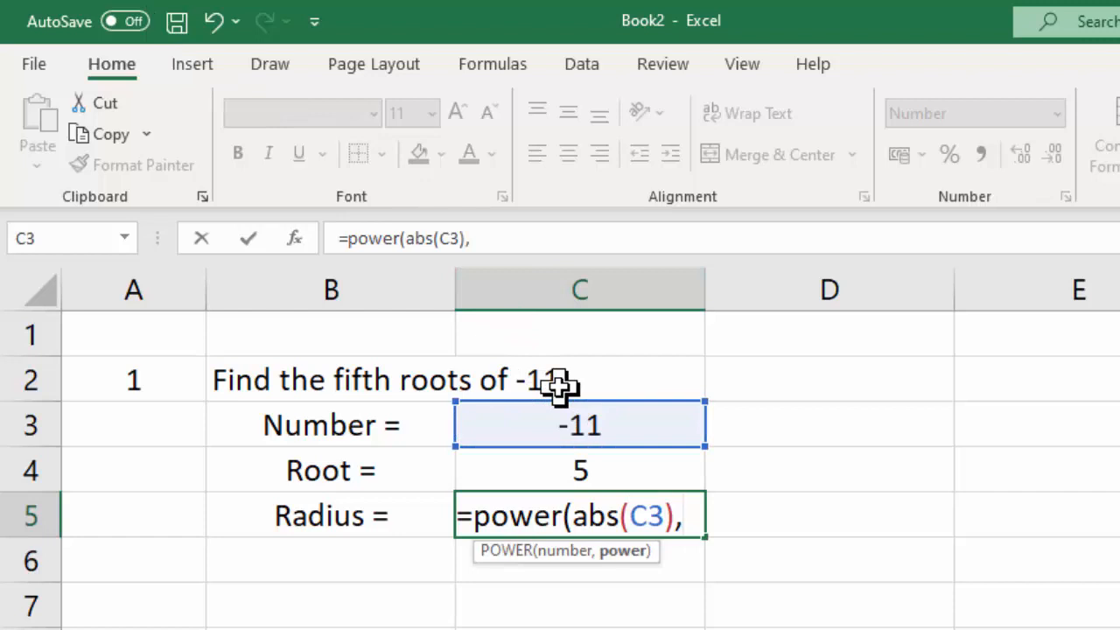
{"action": "type", "text": ",1/"}
{"action": "left_click", "coordinate": [541, 458]}
{"action": "key", "text": "Return"}
- Label B6 "r =" and calculate the signed radius in C6 with =if(C3<0,-C5,C5)
{"action": "key", "text": "Left"}
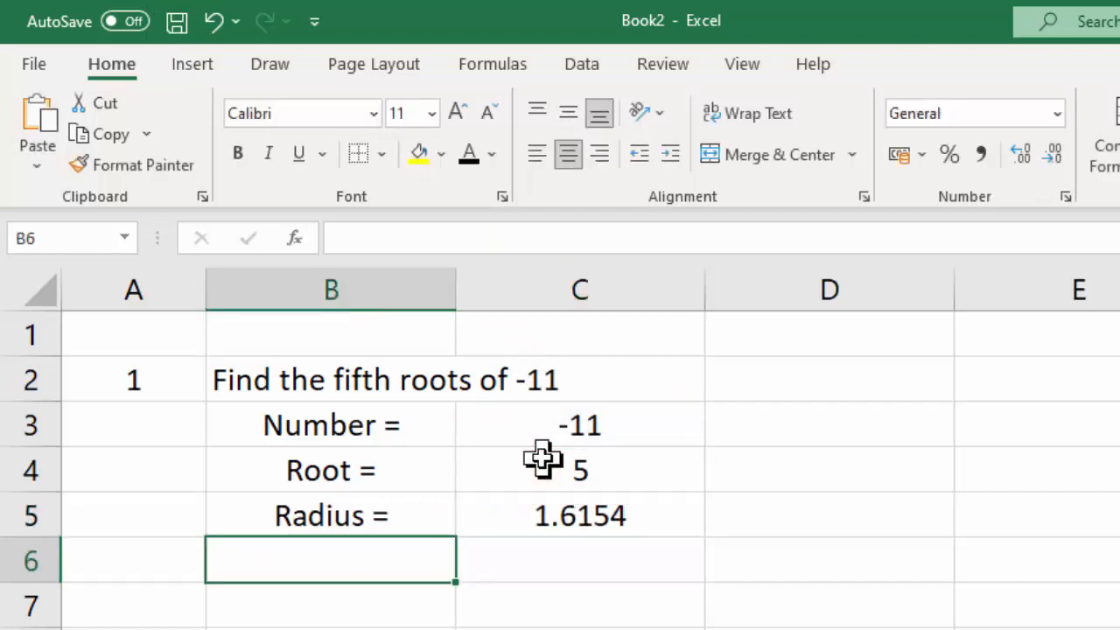
{"action": "type", "text": "r ="}
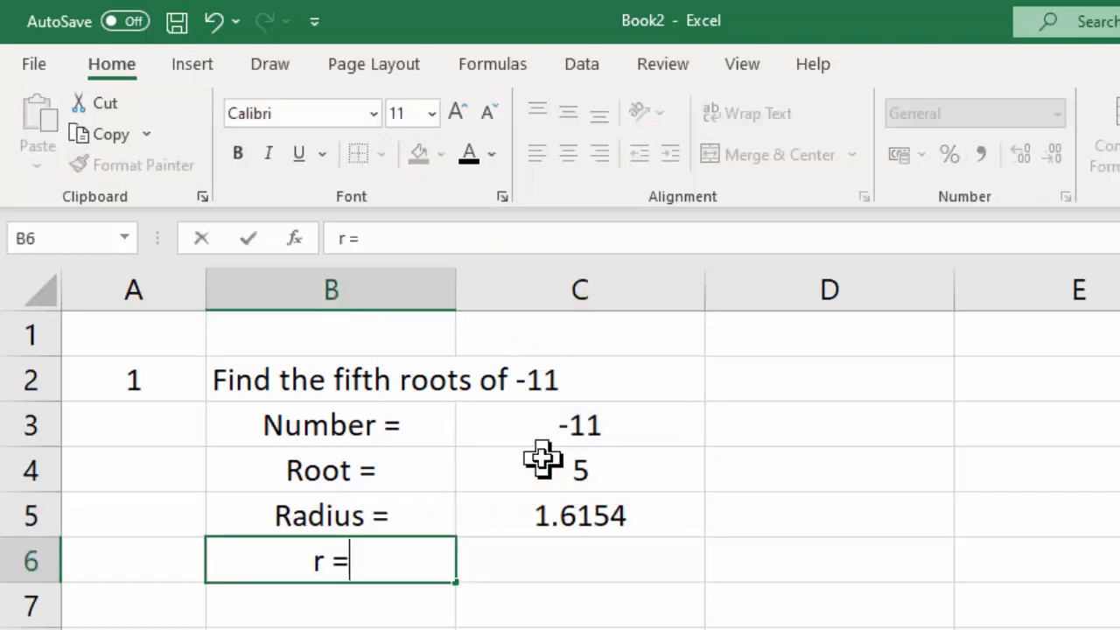
{"action": "key", "text": "Tab"}
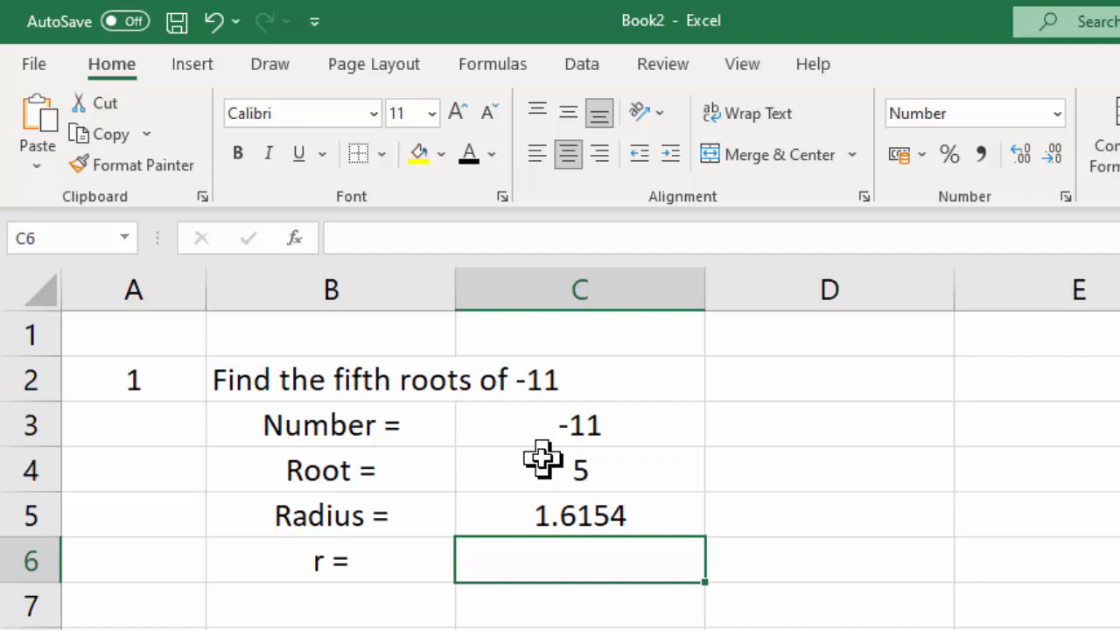
{"action": "type", "text": "=if"}
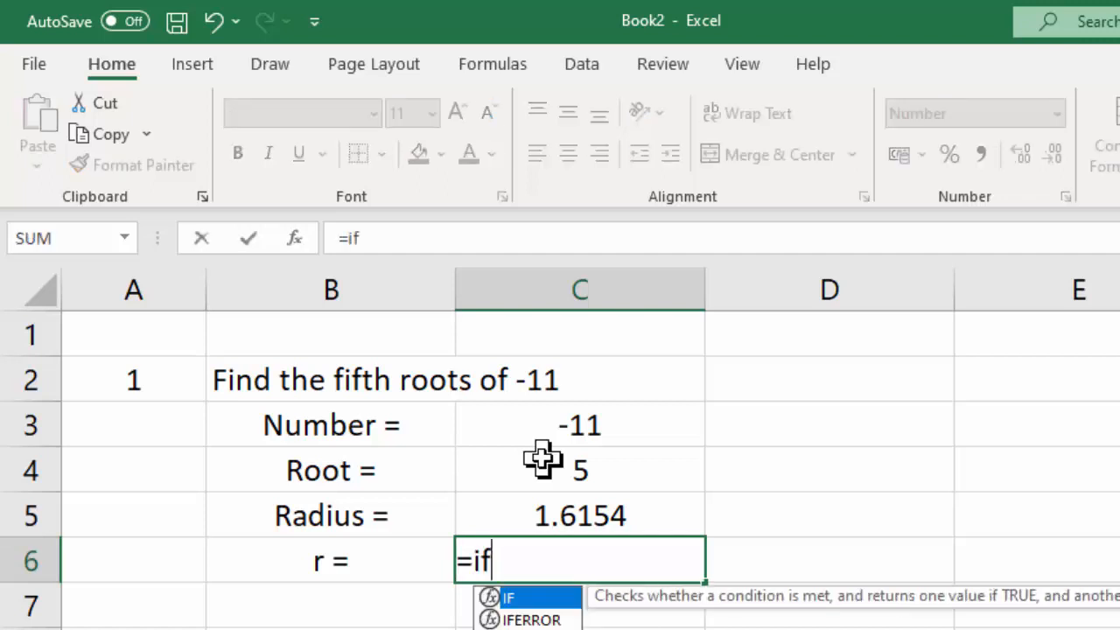
{"action": "type", "text": "("}
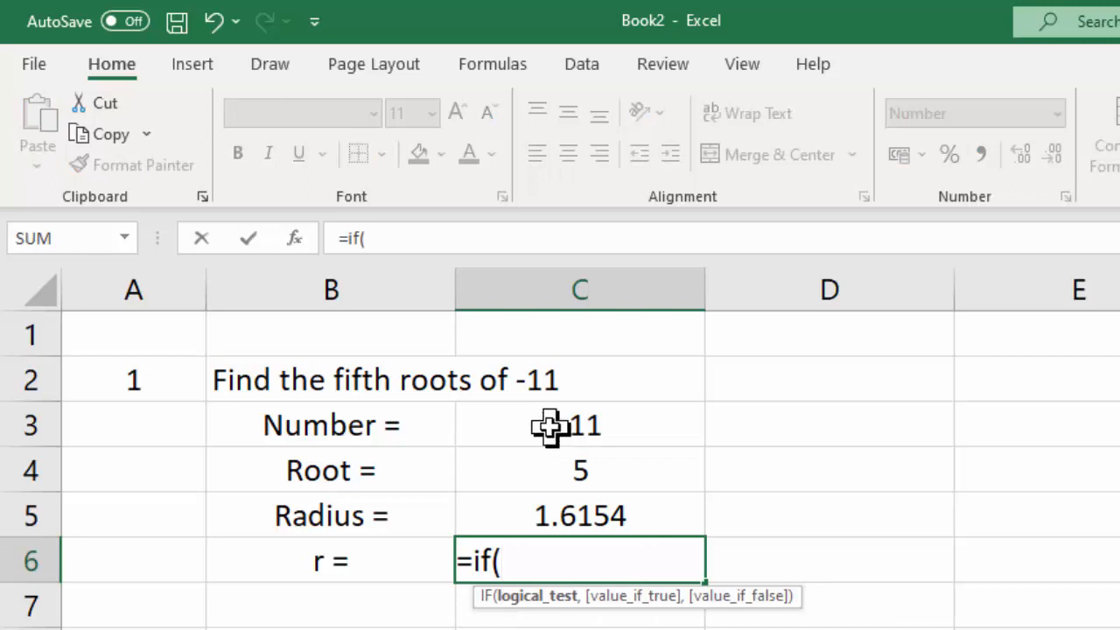
{"action": "left_click", "coordinate": [548, 425]}
{"action": "type", "text": "<"}
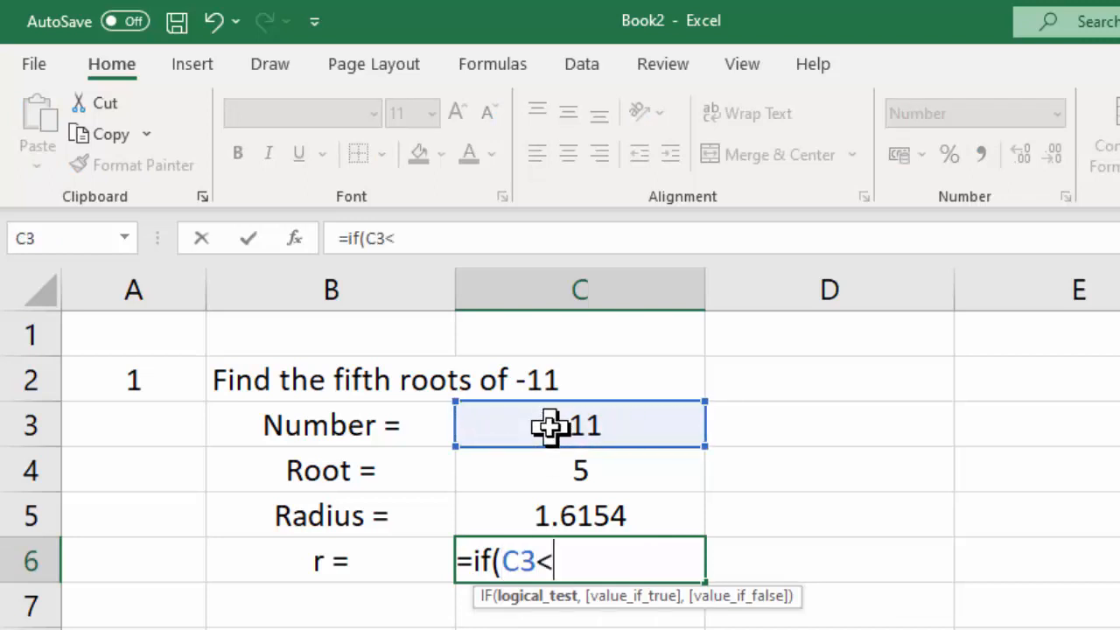
{"action": "type", "text": "0,-"}
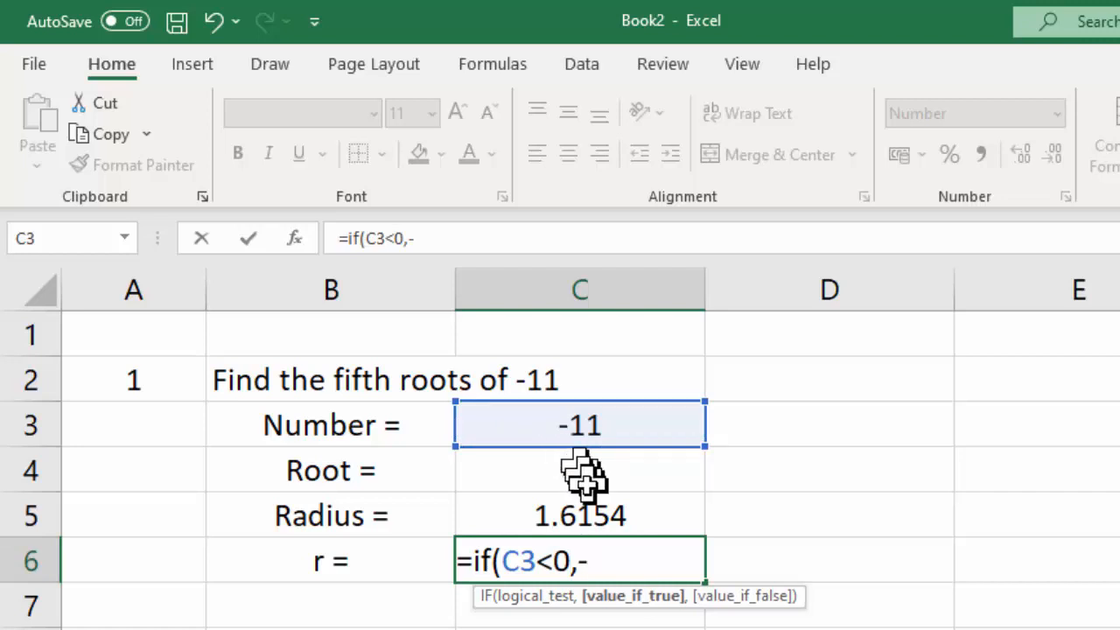
{"action": "left_click", "coordinate": [580, 510]}
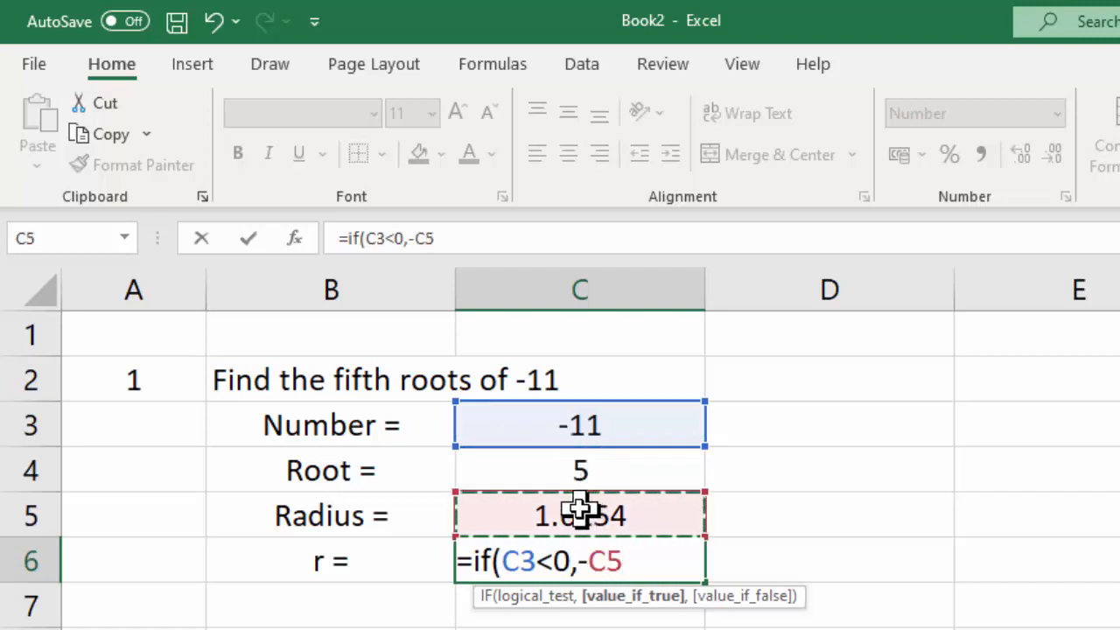
{"action": "type", "text": ","}
{"action": "left_click", "coordinate": [581, 511]}
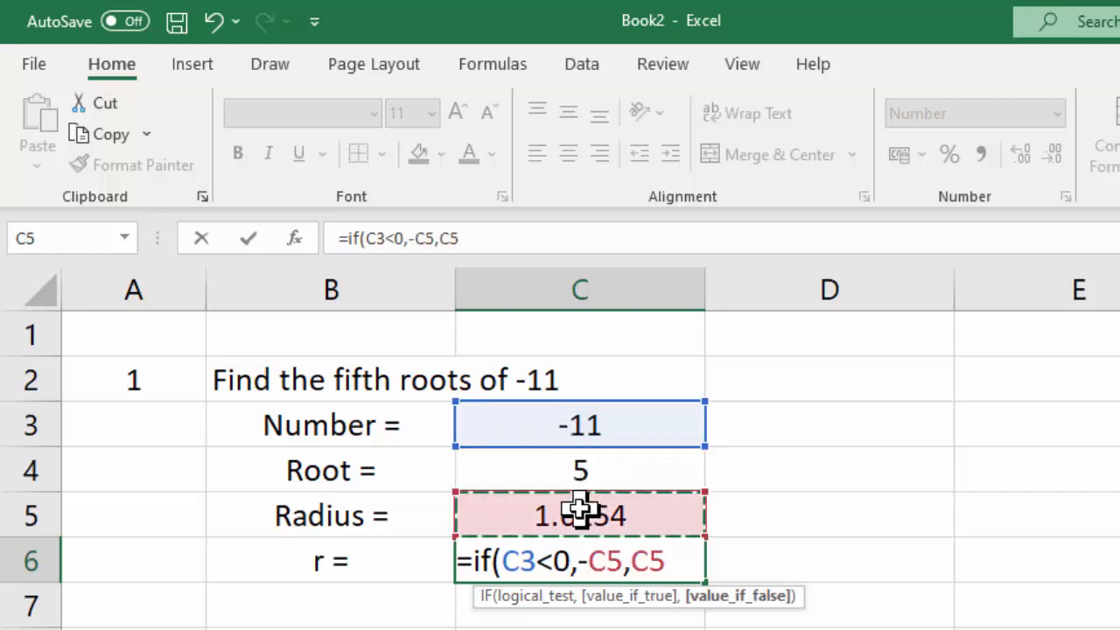
{"action": "type", "text": ")"}
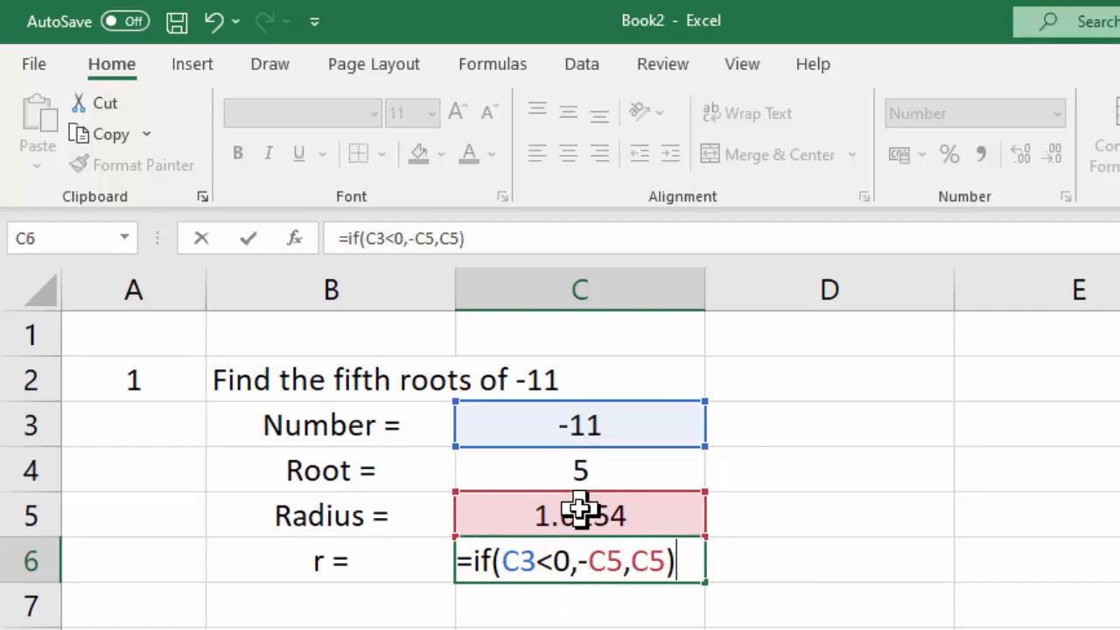
{"action": "key", "text": "Return"}
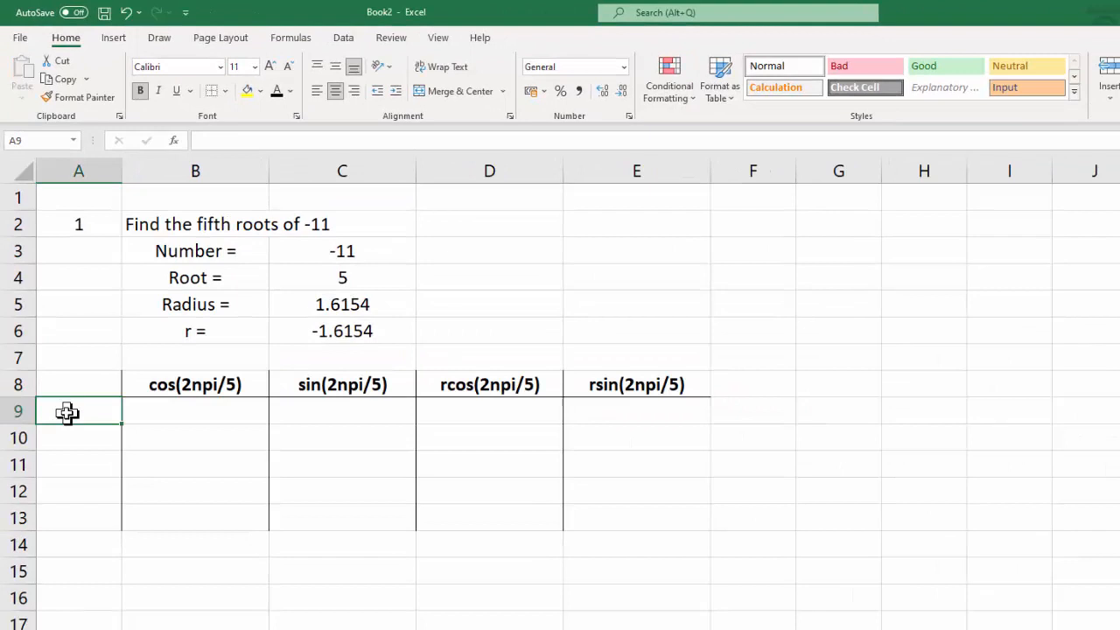
- Enter 0 as the first n value in A9 and write the formula =cos(2*A9*pi()/C4) in B9
{"action": "type", "text": "0"}
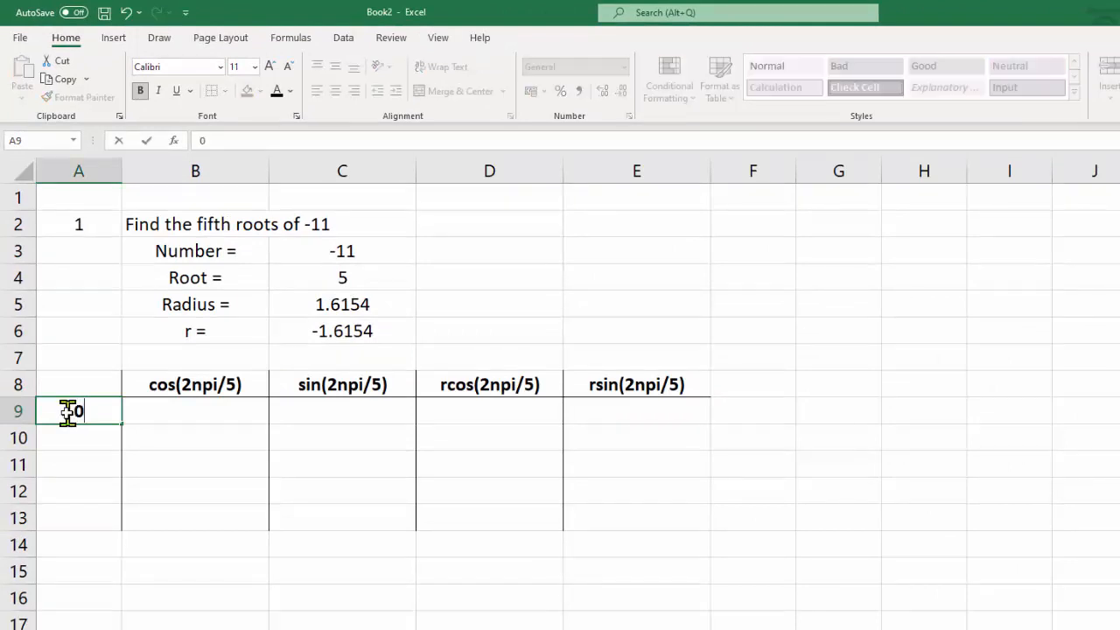
{"action": "key", "text": "Tab"}
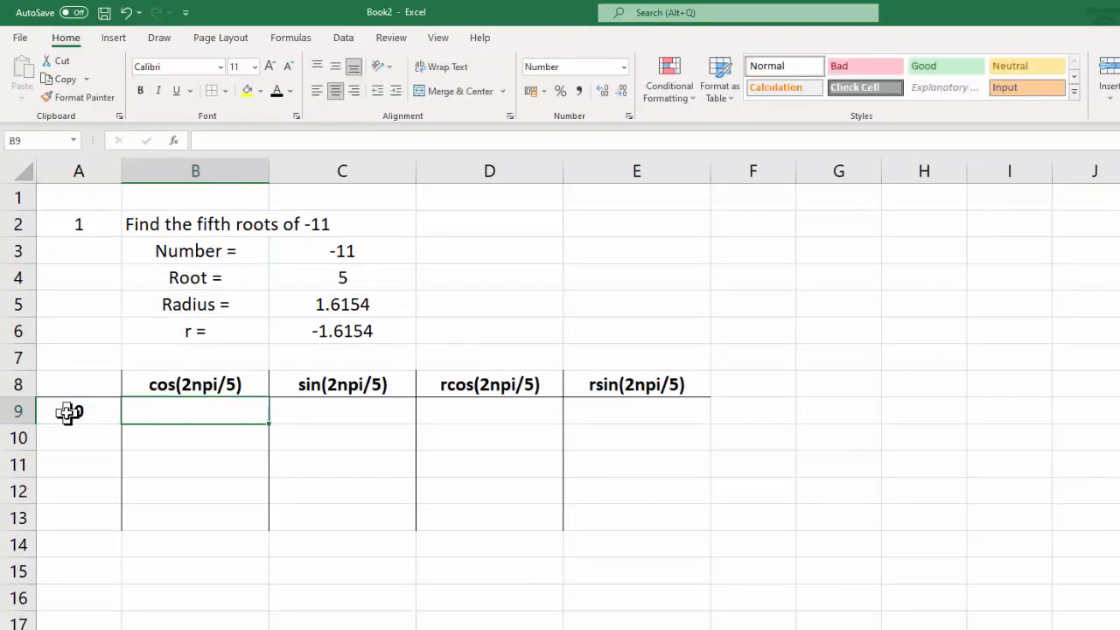
{"action": "type", "text": "=c"}
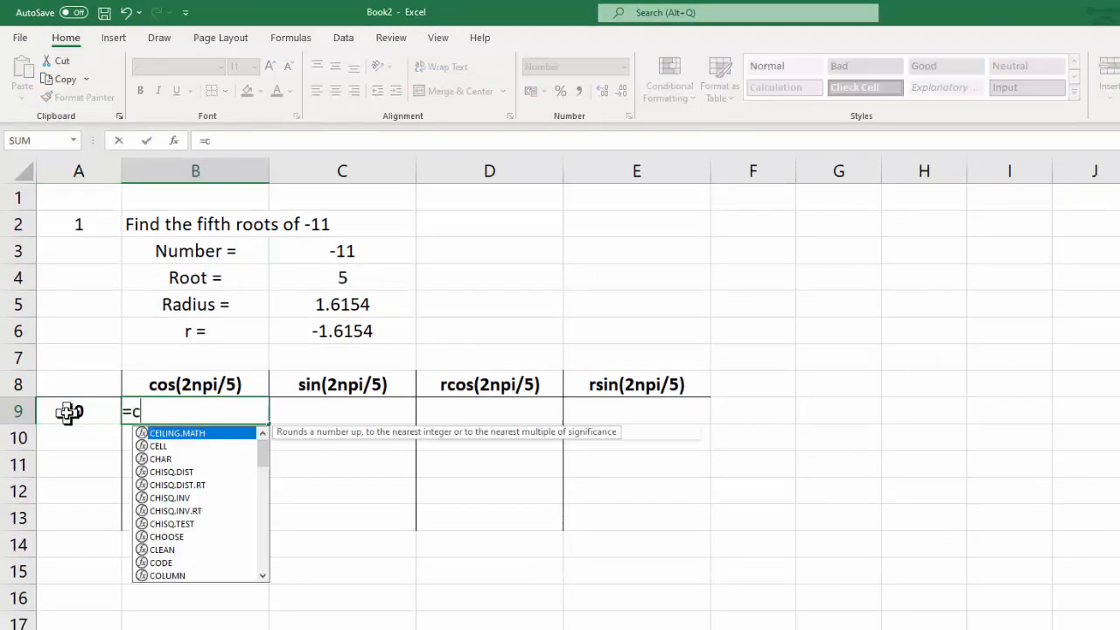
{"action": "type", "text": "os("}
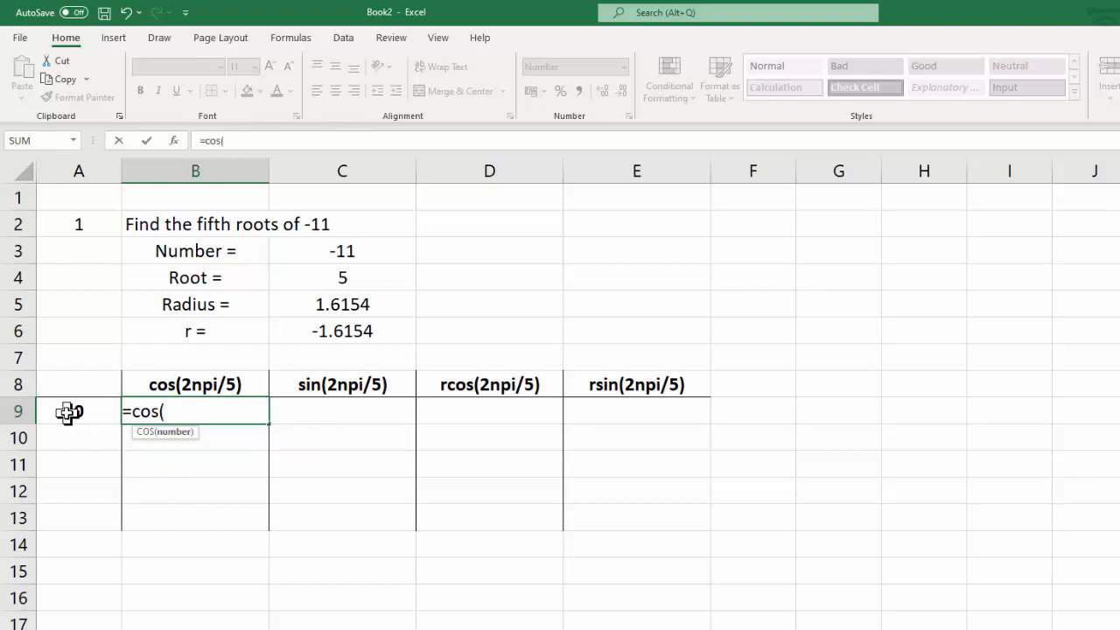
{"action": "type", "text": "2*"}
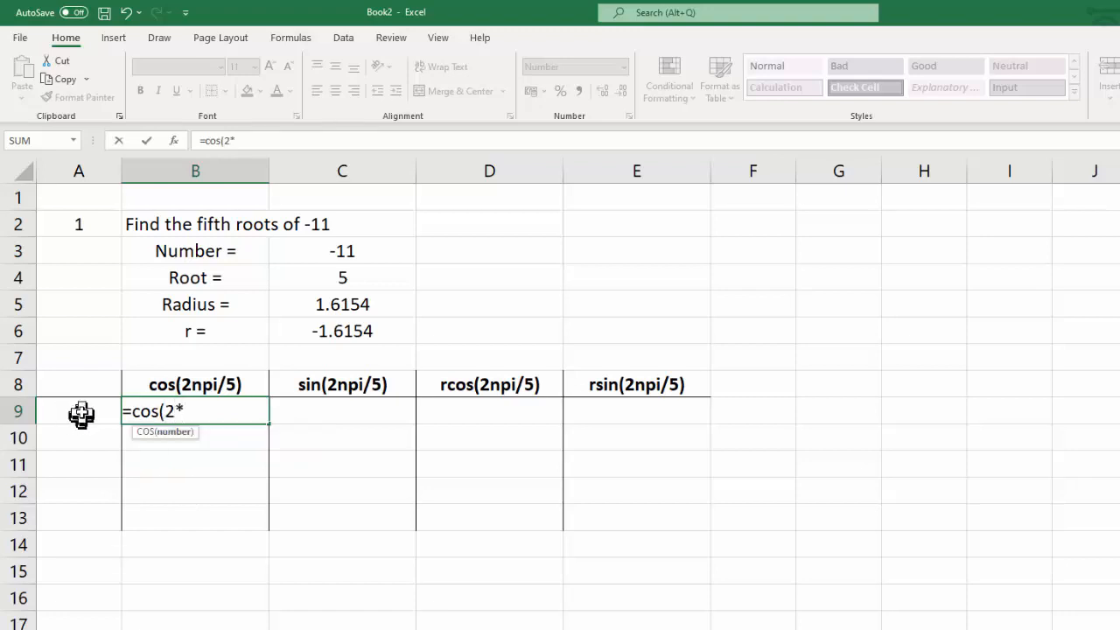
{"action": "left_click", "coordinate": [82, 413]}
{"action": "type", "text": "*"}
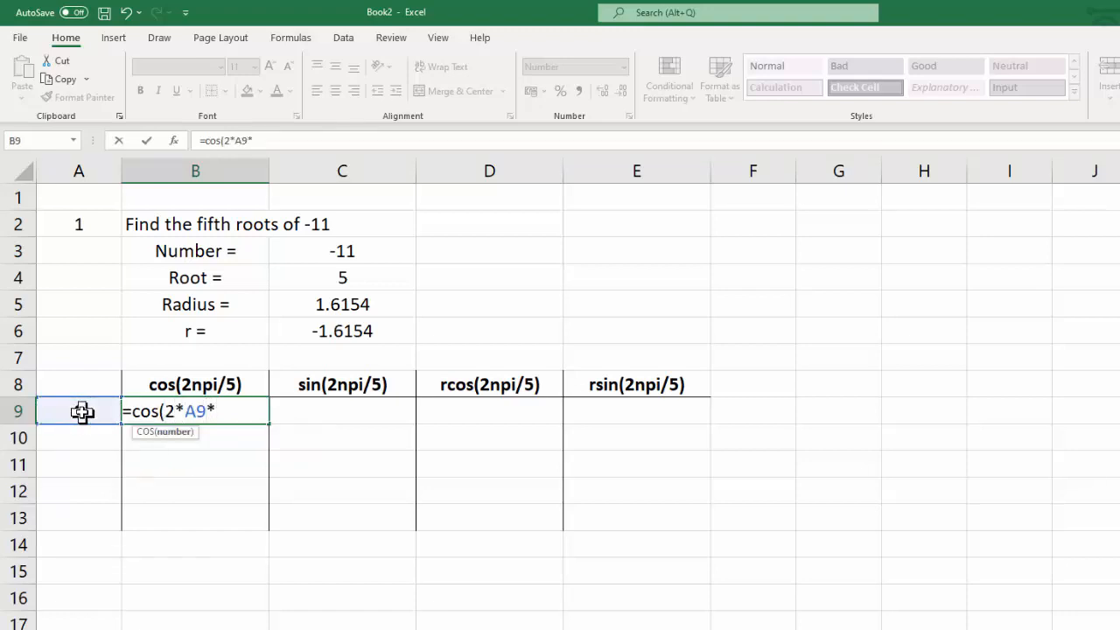
{"action": "type", "text": "pi()/"}
{"action": "left_click", "coordinate": [334, 276]}
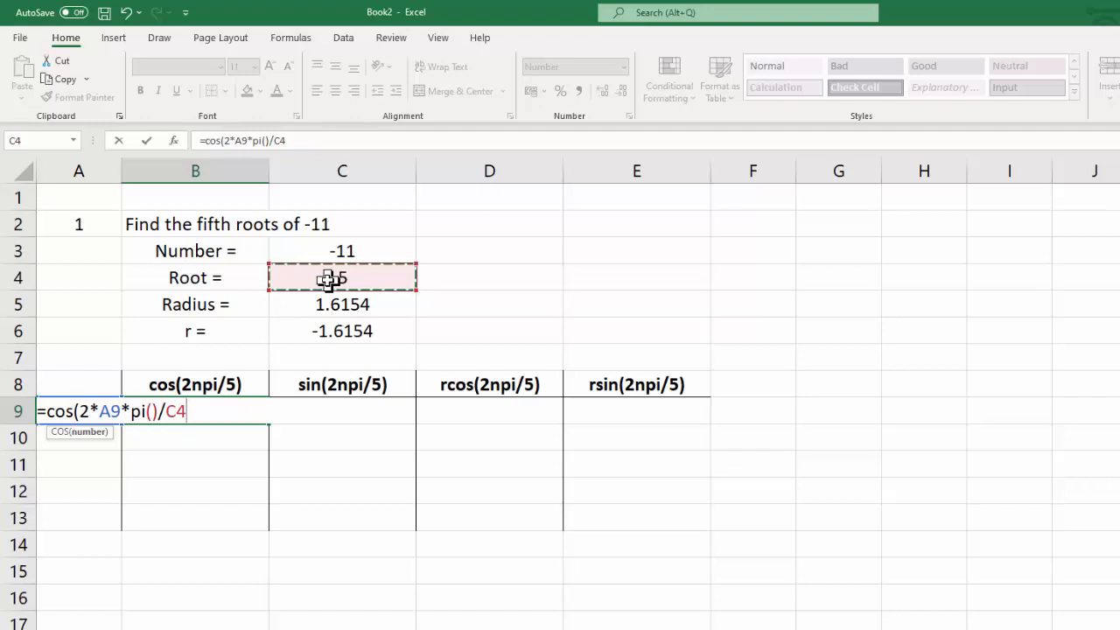
{"action": "type", "text": ")"}
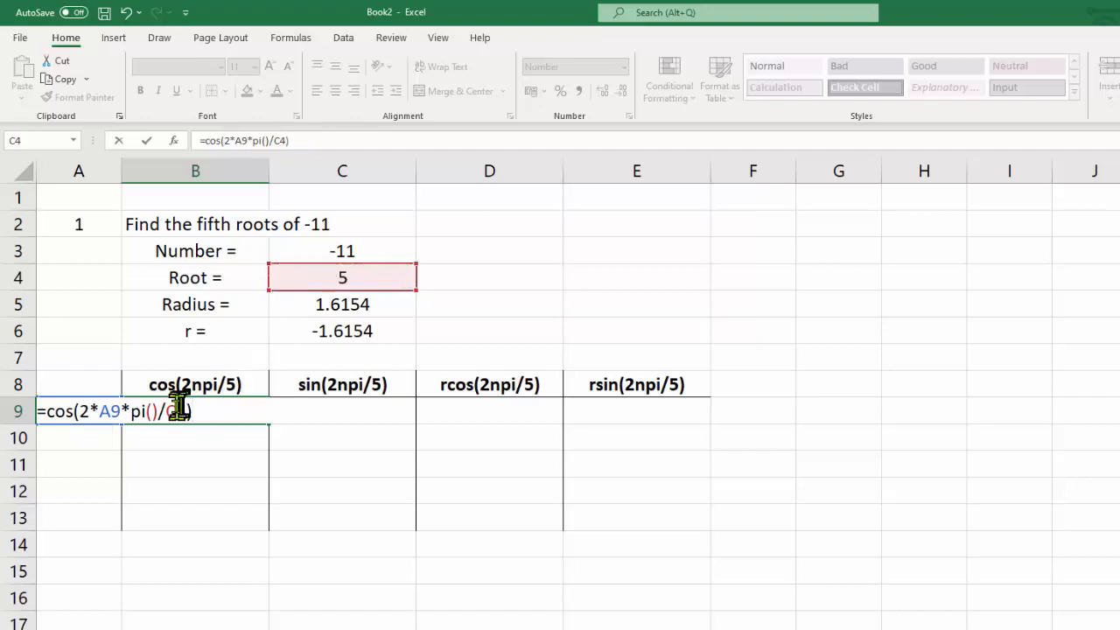
- Lock the row of the C4 reference in B9's cosine formula as C$4 and commit the formula
{"action": "left_click_drag", "start_coordinate": [178, 413], "coordinate": [188, 412]}
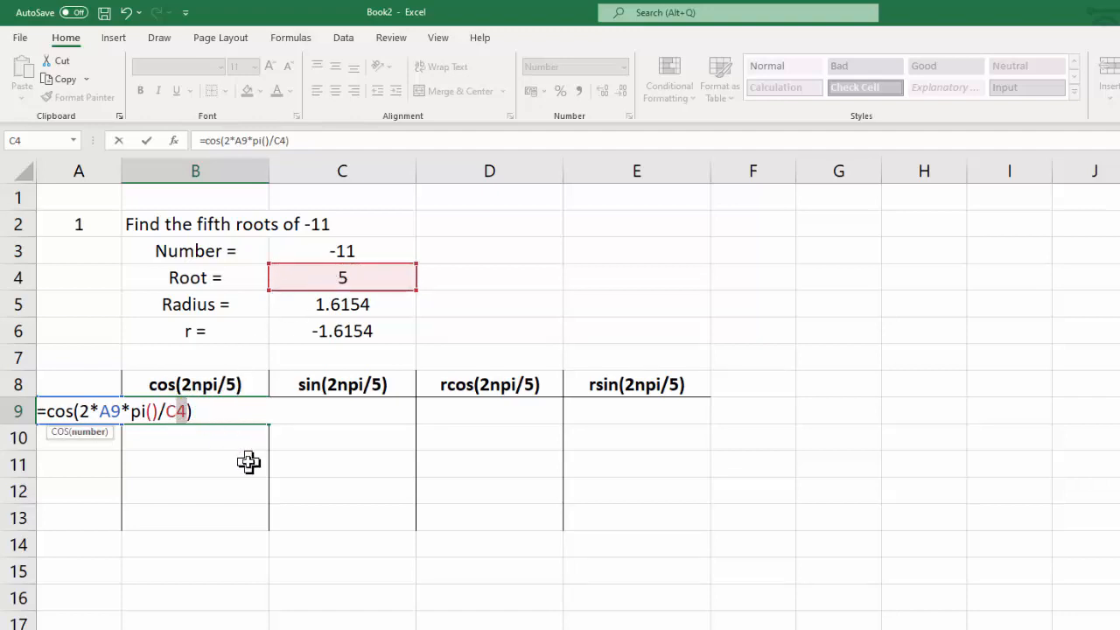
{"action": "key", "text": "Left"}
{"action": "type", "text": "$"}
{"action": "key", "text": "ctrl+Return"}
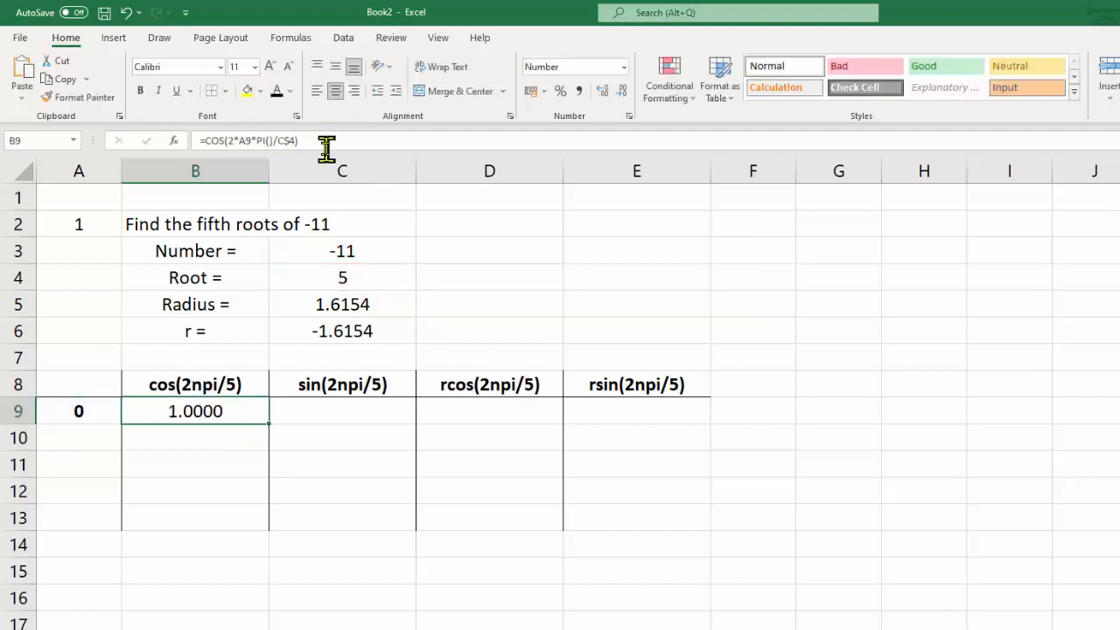
- Copy the cosine formula from B9 into C9 and change its function to sine: =SIN(2*A9*PI()/C$4)
{"action": "left_click_drag", "start_coordinate": [320, 142], "coordinate": [210, 142]}
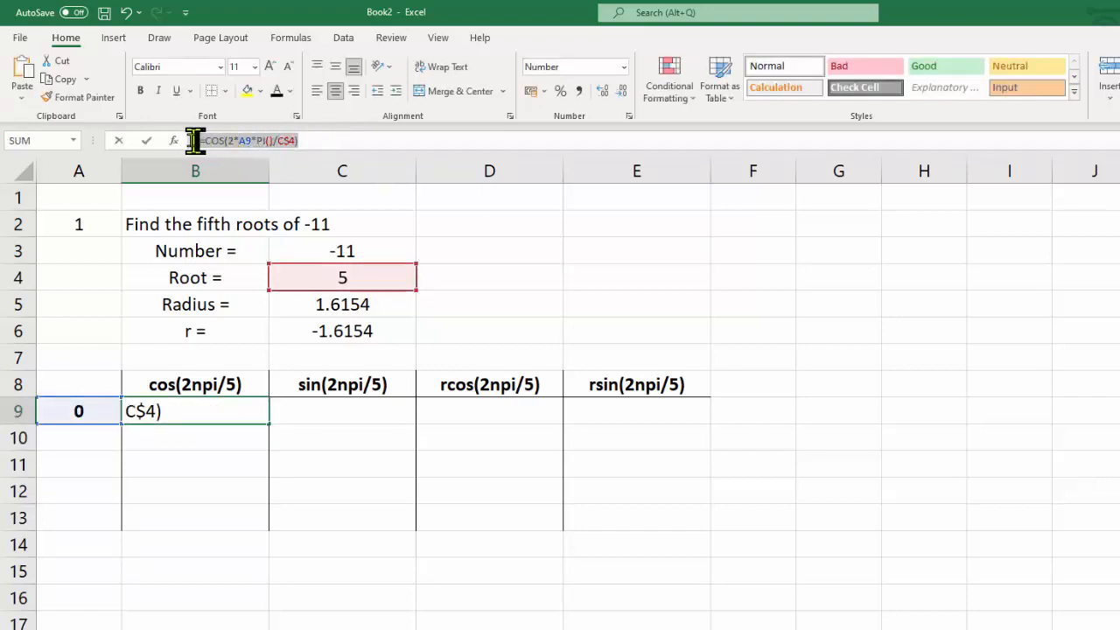
{"action": "key", "text": "Escape"}
{"action": "left_click", "coordinate": [398, 408]}
{"action": "key", "text": "ctrl+v"}
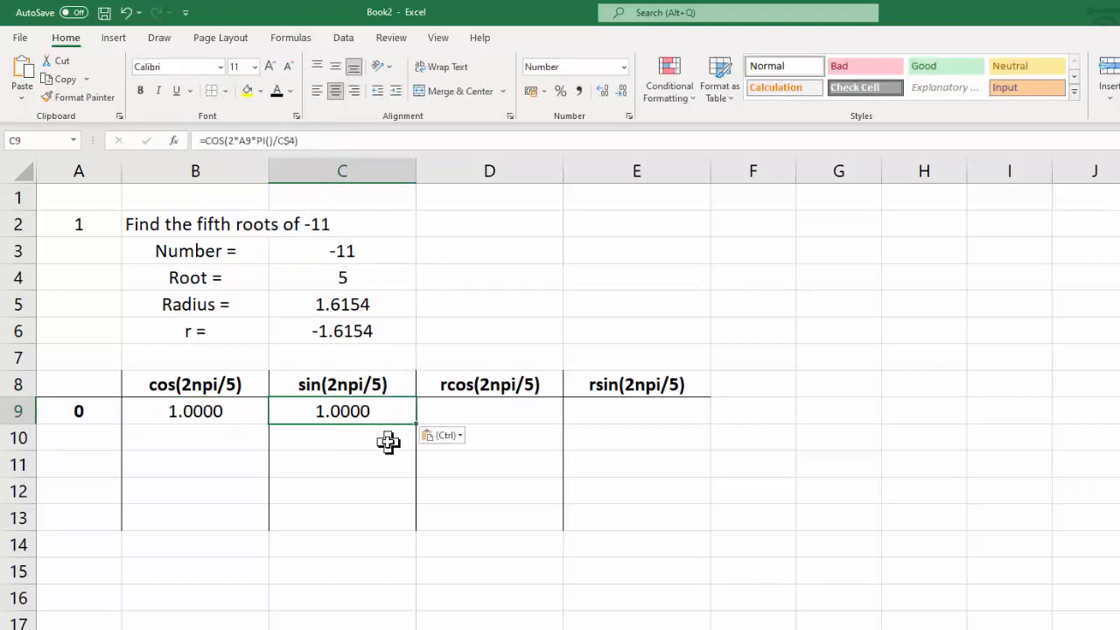
{"action": "key", "text": "F2"}
{"action": "type", "text": "SIN"}
{"action": "key", "text": "Return"}
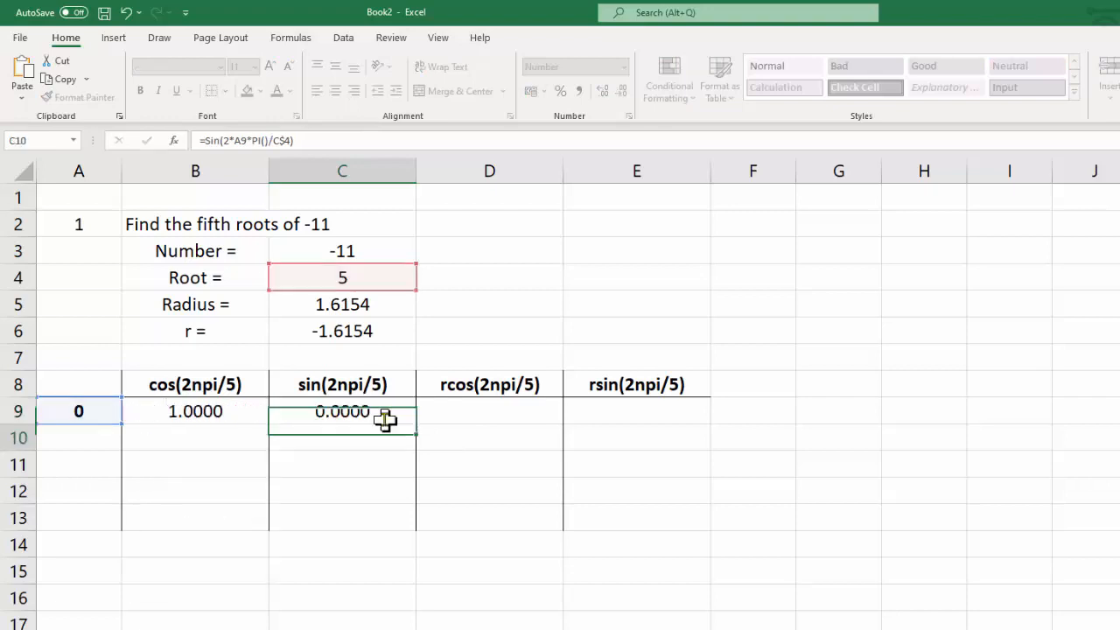
- Calculate rcos(2npi/5) in D9 by multiplying r in C6 by the cosine value in B9
{"action": "left_click", "coordinate": [486, 409]}
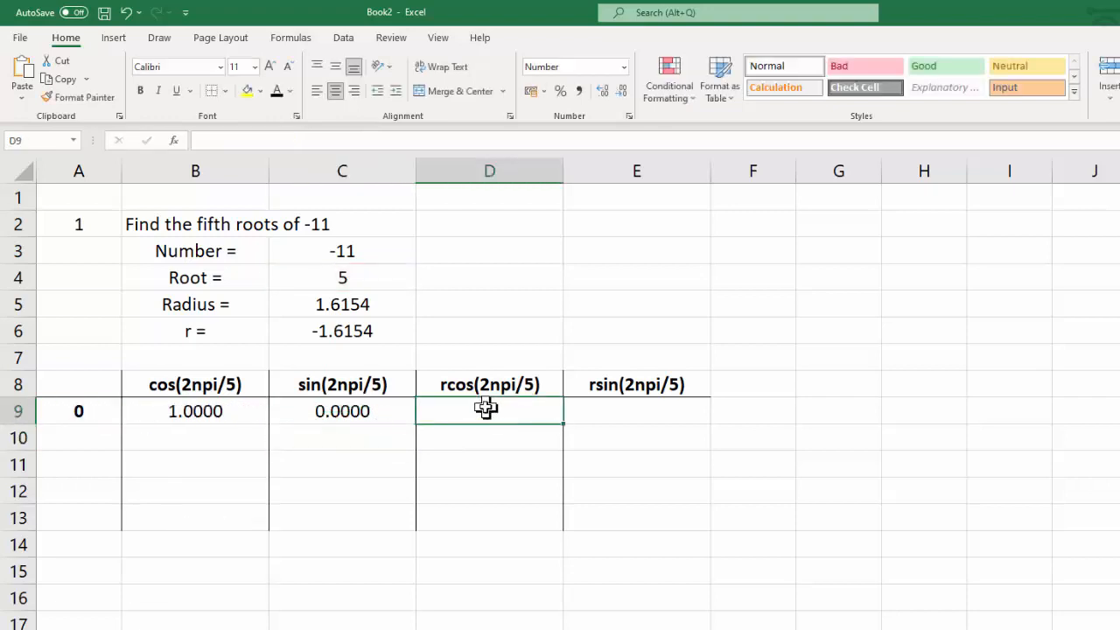
{"action": "type", "text": "="}
{"action": "left_click", "coordinate": [315, 329]}
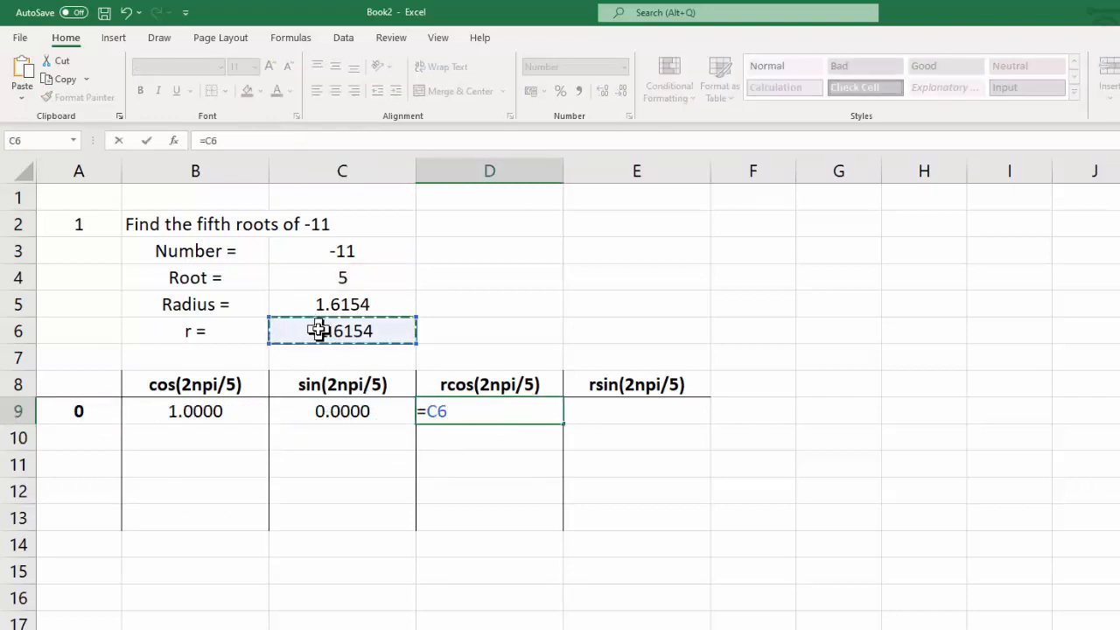
{"action": "type", "text": "*"}
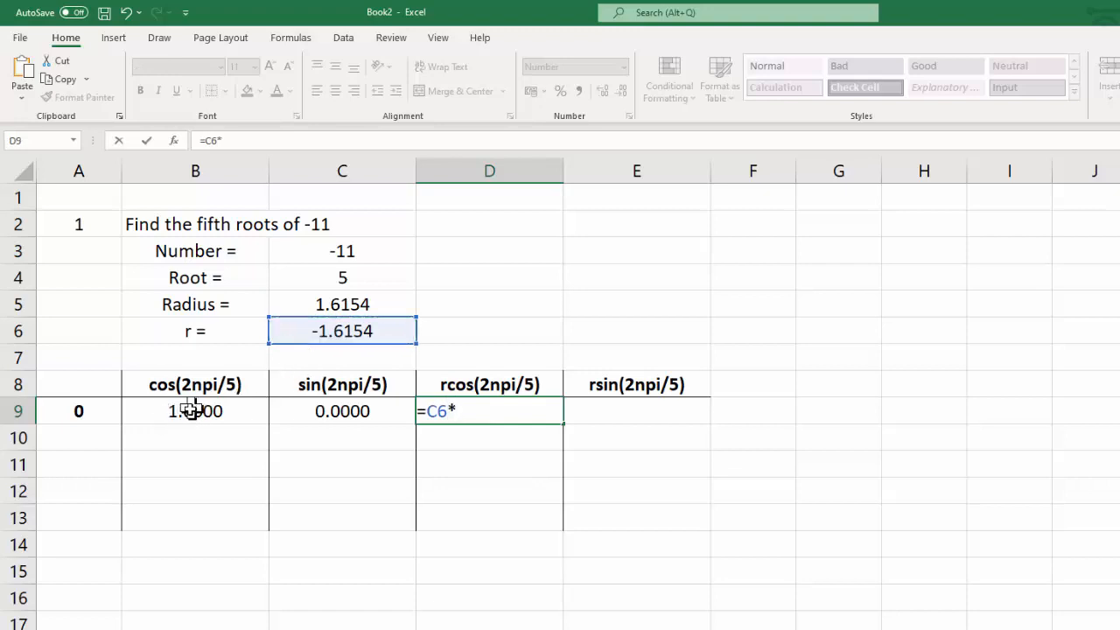
{"action": "left_click", "coordinate": [191, 411]}
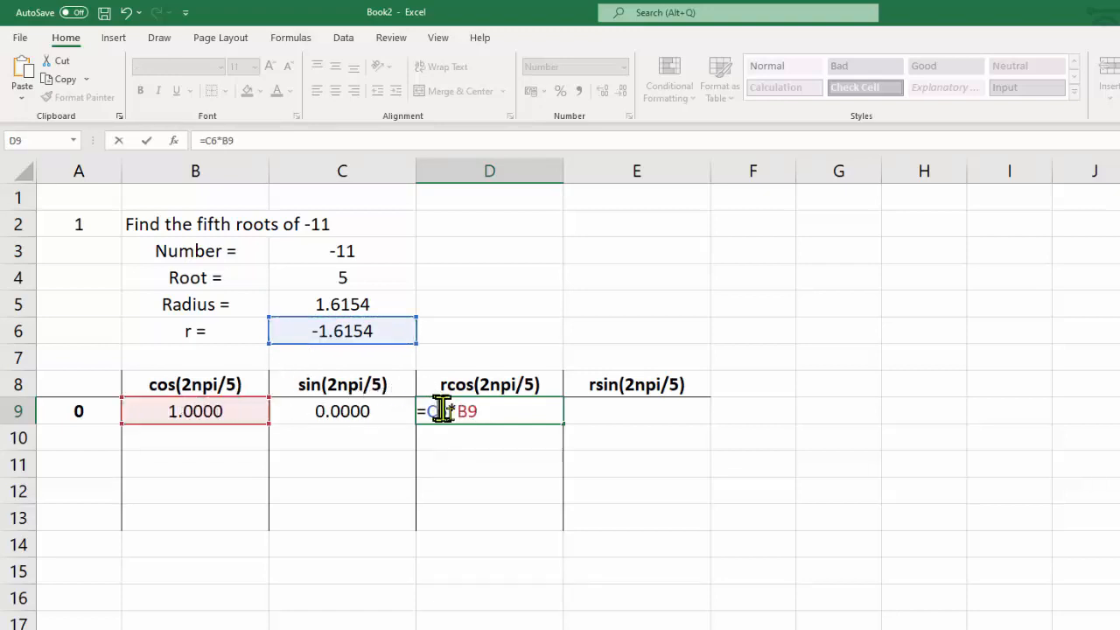
{"action": "key", "text": "Return"}
- Calculate rsin(2npi/5) in E9 with =C$6*C9, locking the row of the r reference
{"action": "key", "text": "Right"}
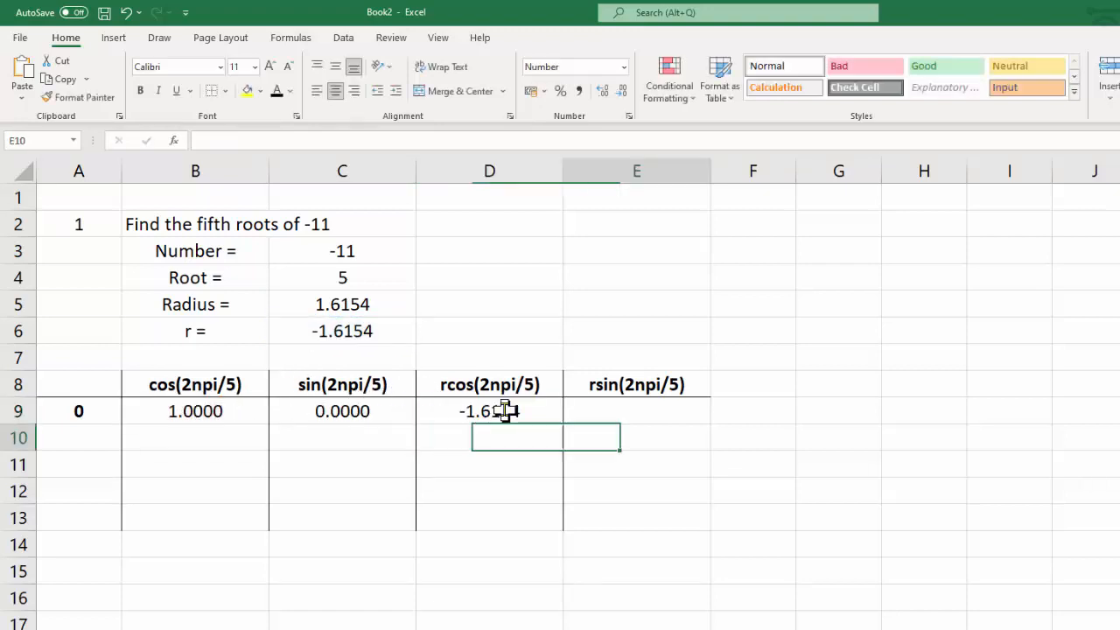
{"action": "key", "text": "Up"}
{"action": "type", "text": "="}
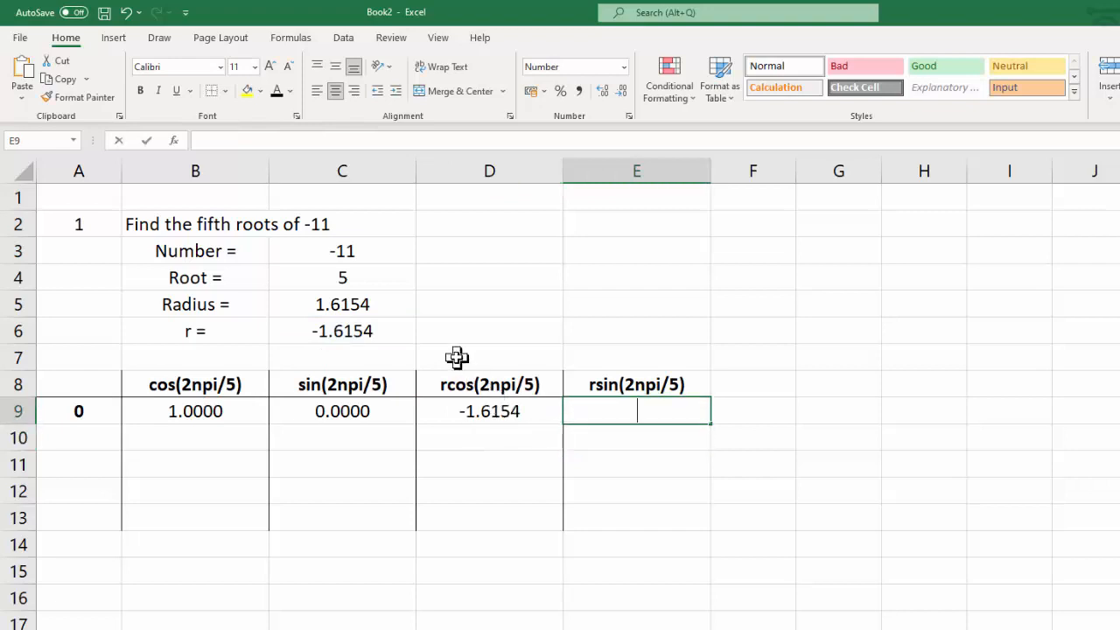
{"action": "left_click", "coordinate": [330, 334]}
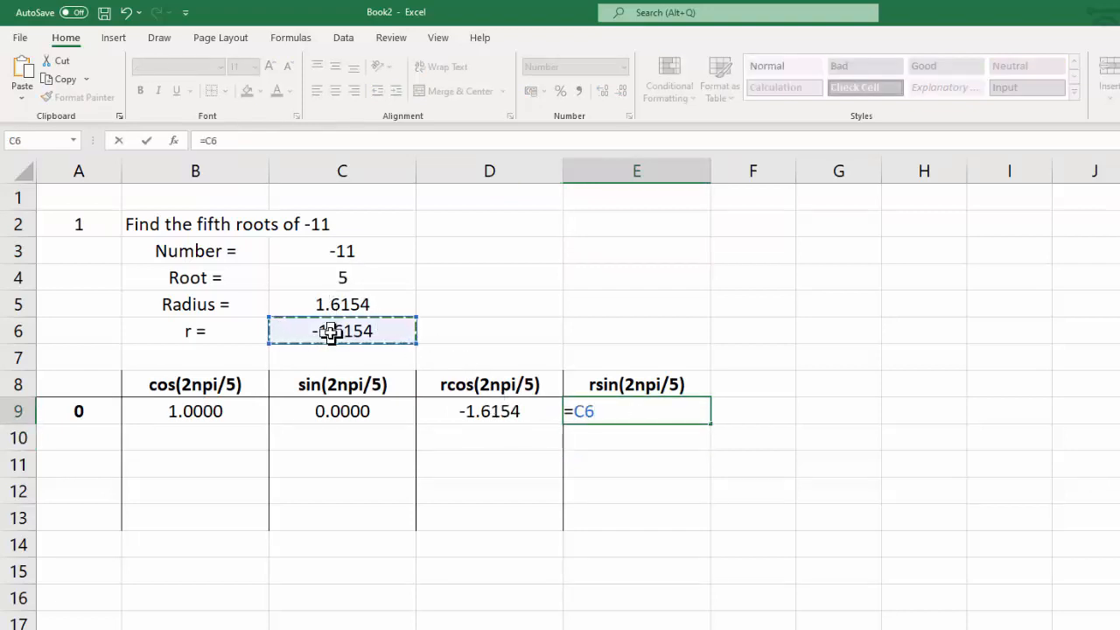
{"action": "type", "text": "*"}
{"action": "left_click", "coordinate": [317, 407]}
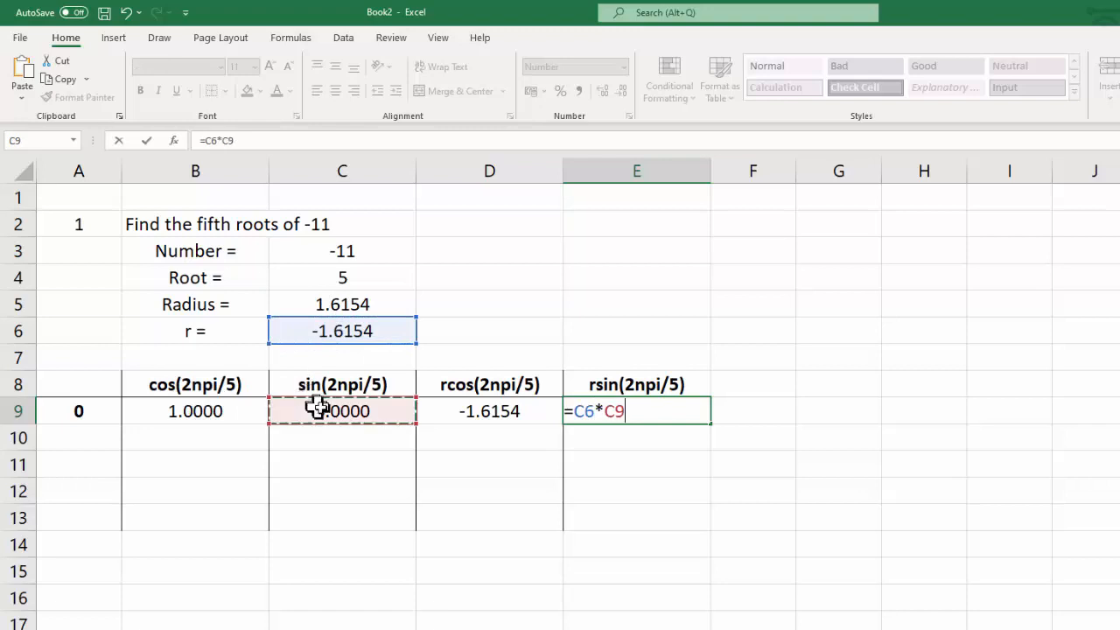
{"action": "left_click", "coordinate": [595, 411]}
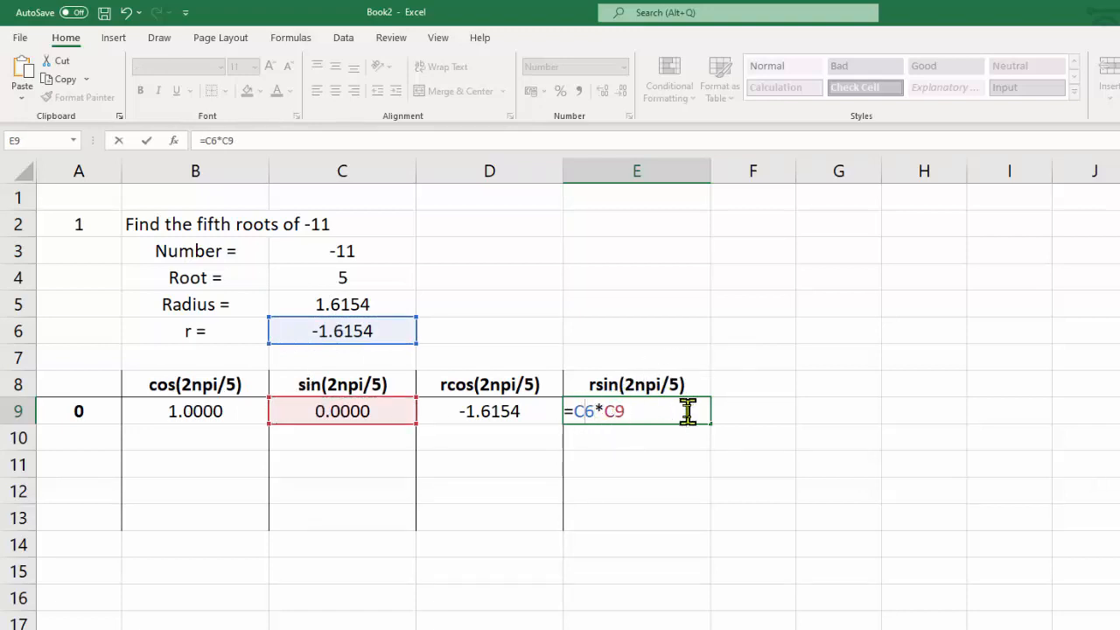
{"action": "type", "text": "$"}
{"action": "key", "text": "Return"}
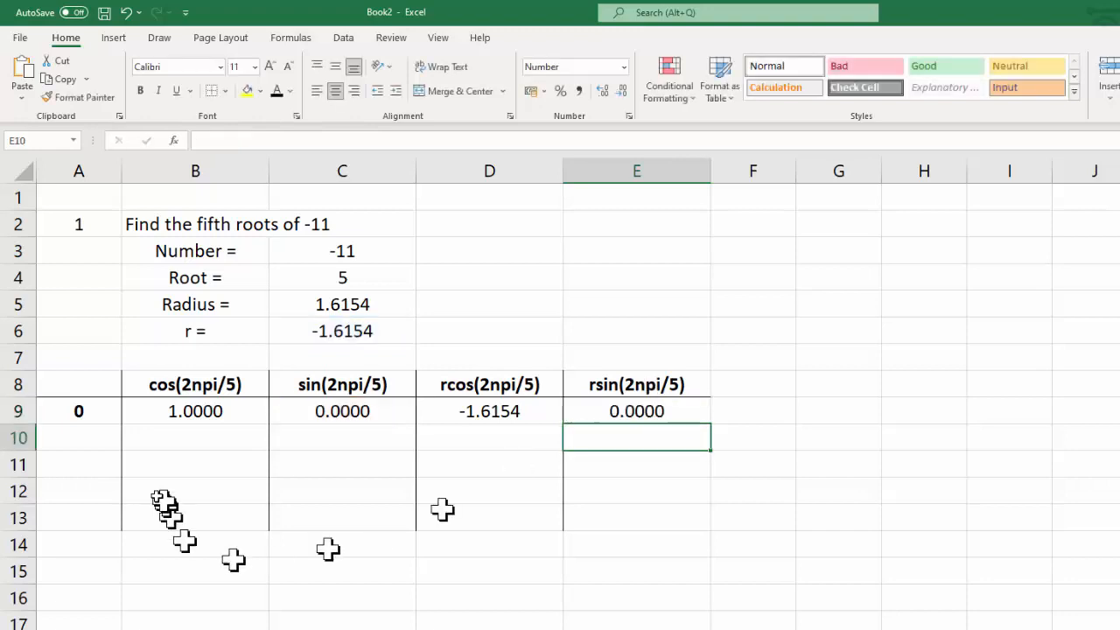
- Enter the formula =A9+1 in A10 for the second n value
{"action": "left_click", "coordinate": [79, 440]}
{"action": "type", "text": "="}
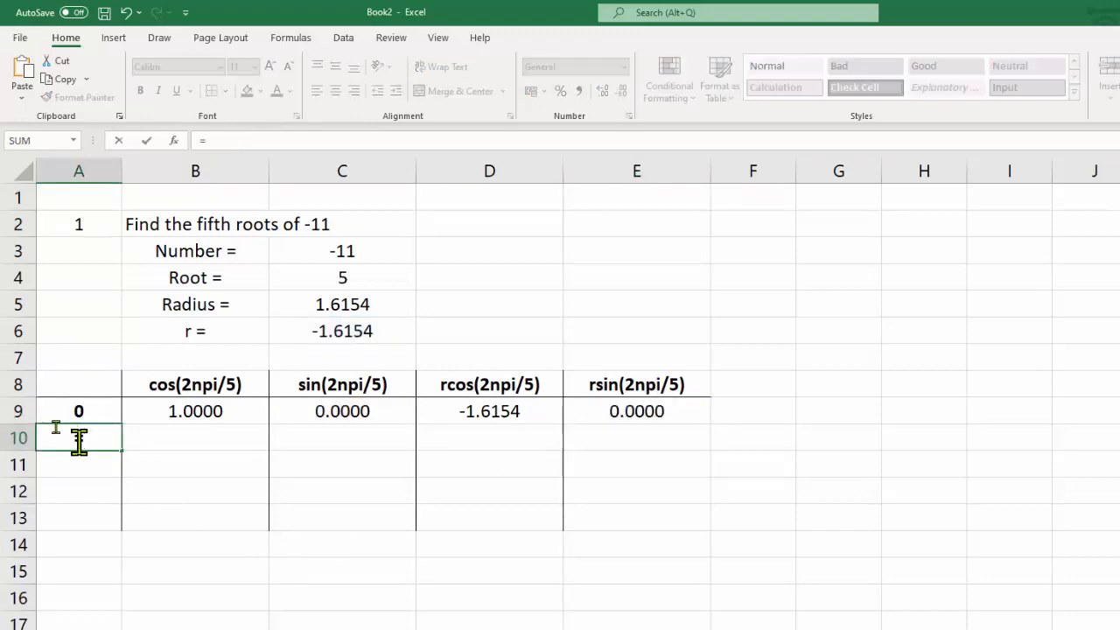
{"action": "left_click", "coordinate": [63, 412]}
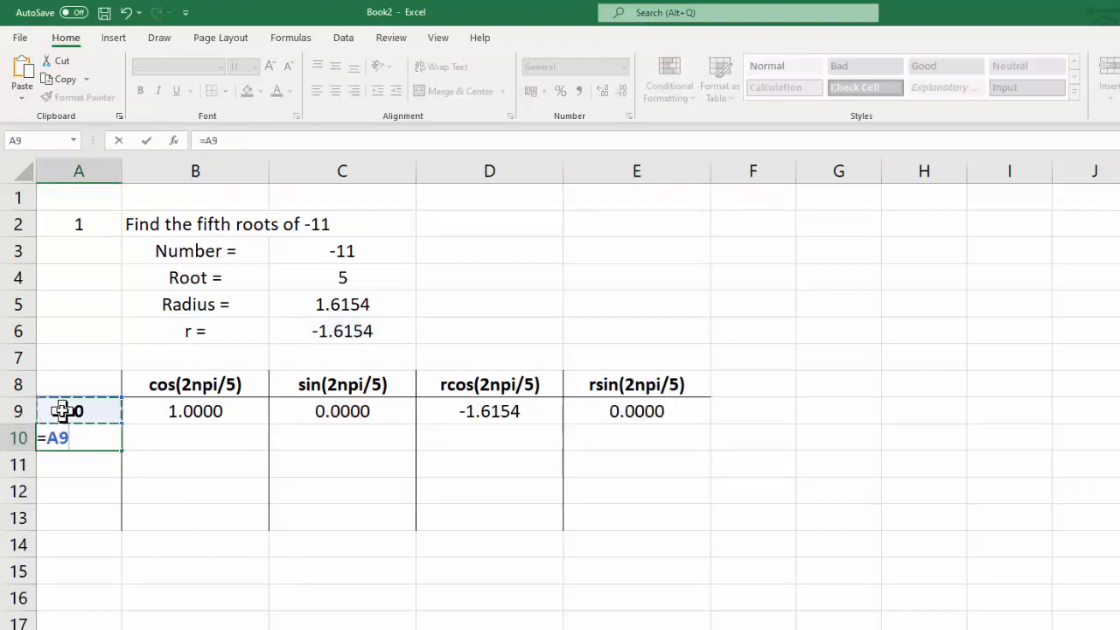
{"action": "type", "text": "+1"}
{"action": "key", "text": "Return"}
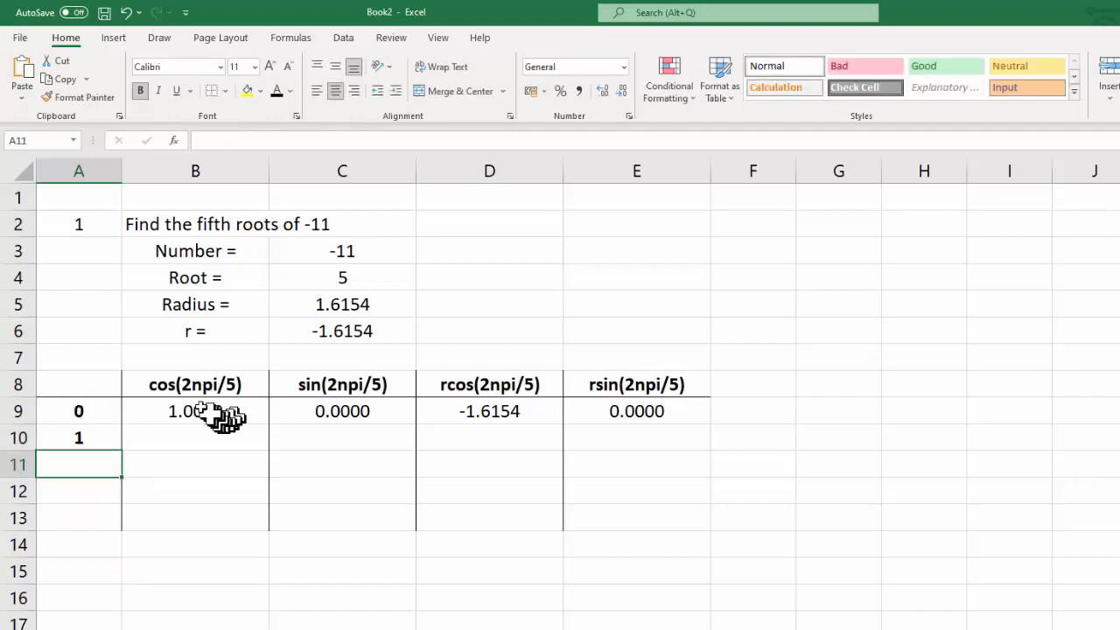
- Fill the formulas in B9:E9 down to row 10, and extend row 10 from A to E down through row 13
{"action": "left_click_drag", "start_coordinate": [194, 410], "coordinate": [650, 408]}
{"action": "left_click_drag", "start_coordinate": [714, 424], "coordinate": [709, 450]}
{"action": "left_click_drag", "start_coordinate": [77, 438], "coordinate": [713, 530]}
{"action": "left_click", "coordinate": [195, 544]}
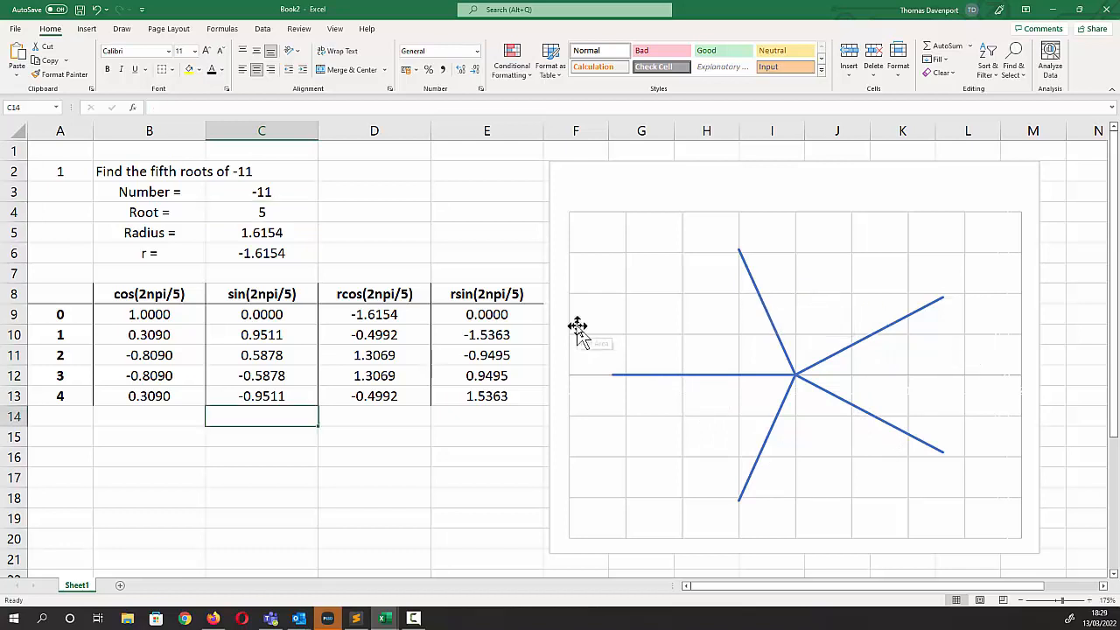
- Set the number in C3 to 11 to test the fifth roots of a positive number
{"action": "left_click", "coordinate": [280, 192]}
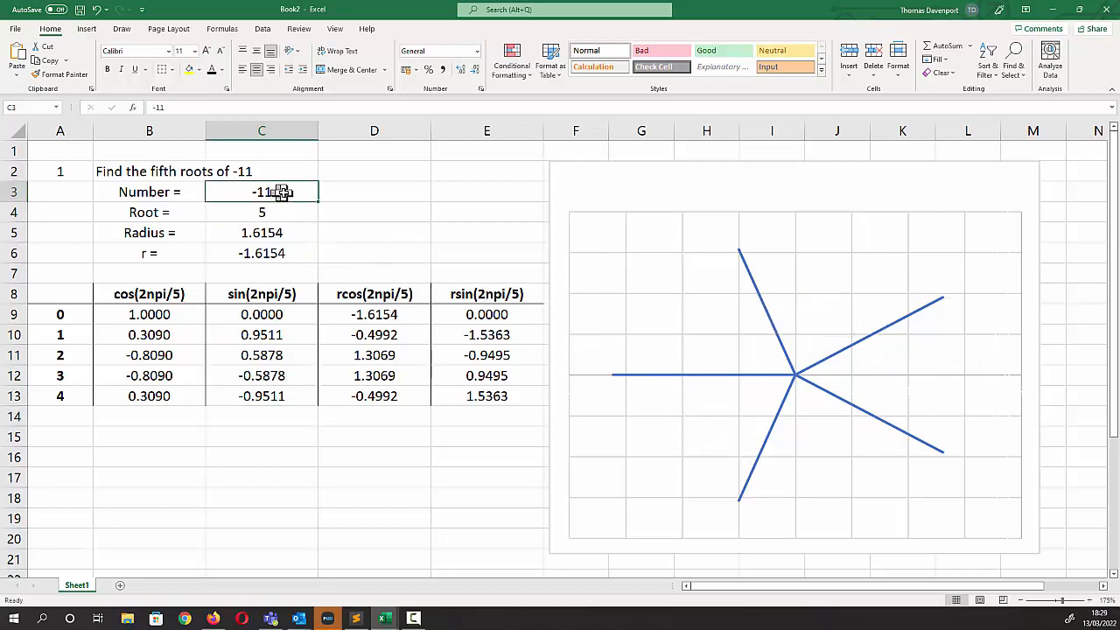
{"action": "type", "text": "11"}
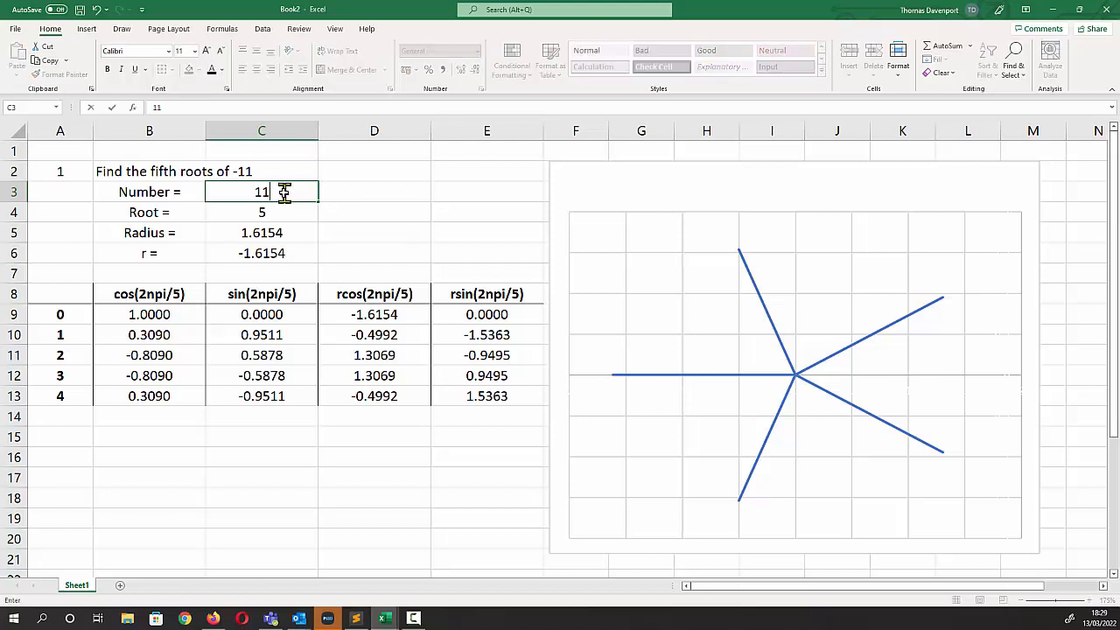
{"action": "key", "text": "Return"}
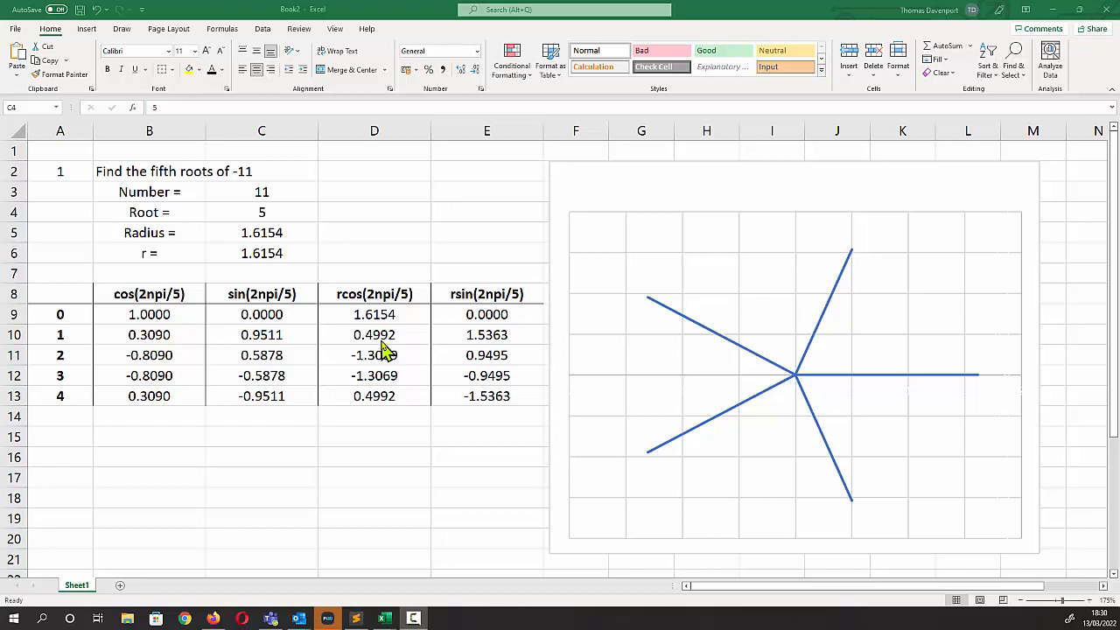
{"action": "mouse_move", "coordinate": [858, 254]}
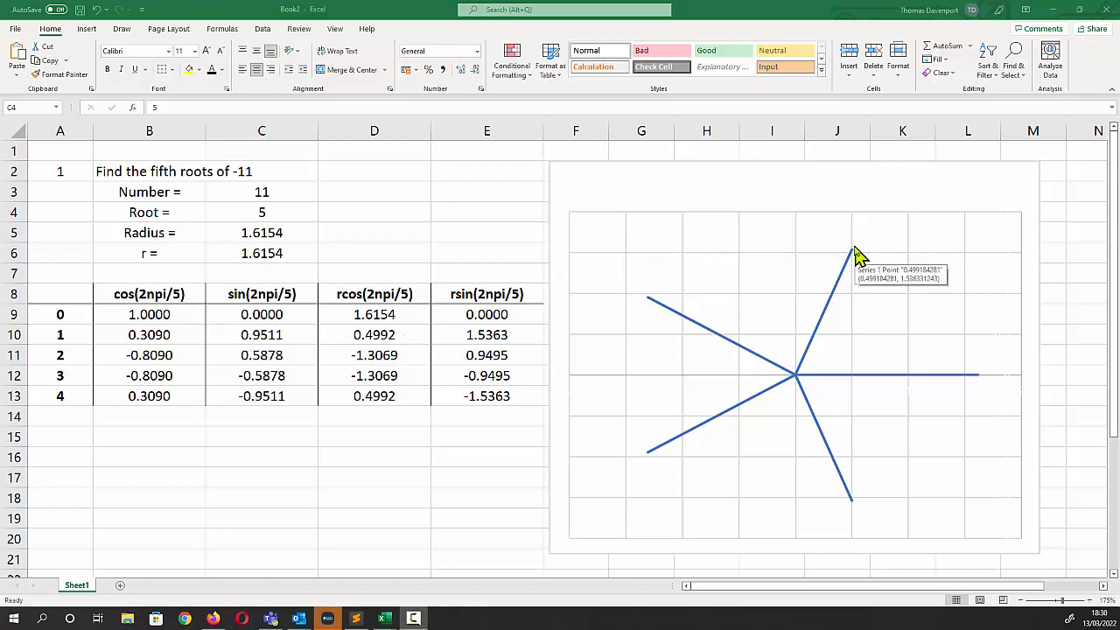
{"action": "mouse_move", "coordinate": [650, 300]}
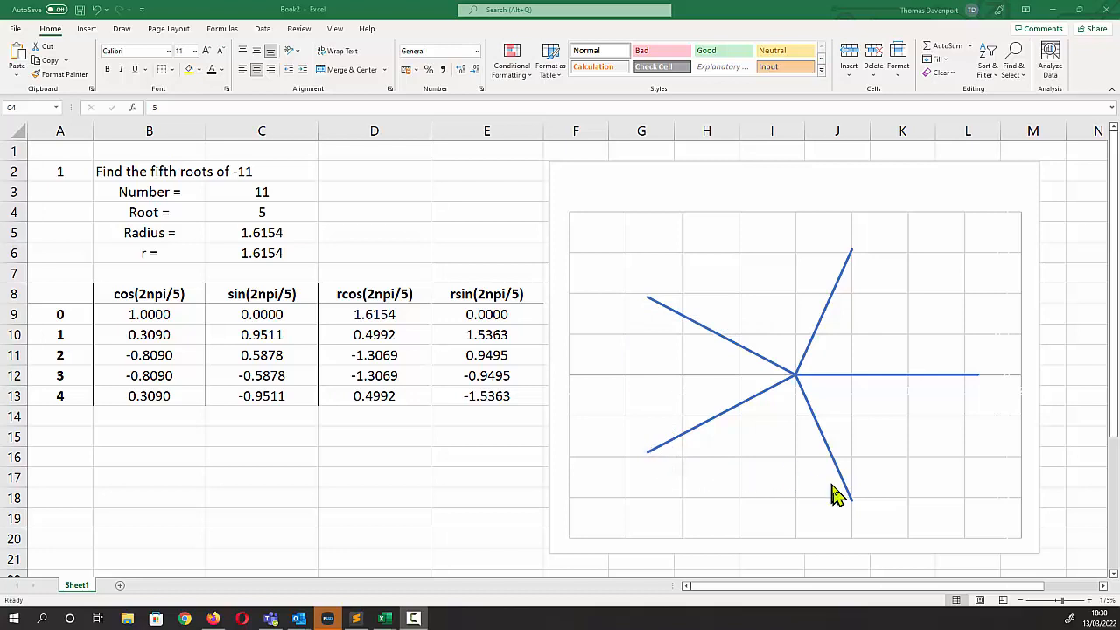
- Set the root in C4 to 4 and the number in C3 to -12
{"action": "left_click", "coordinate": [267, 211]}
{"action": "type", "text": "4"}
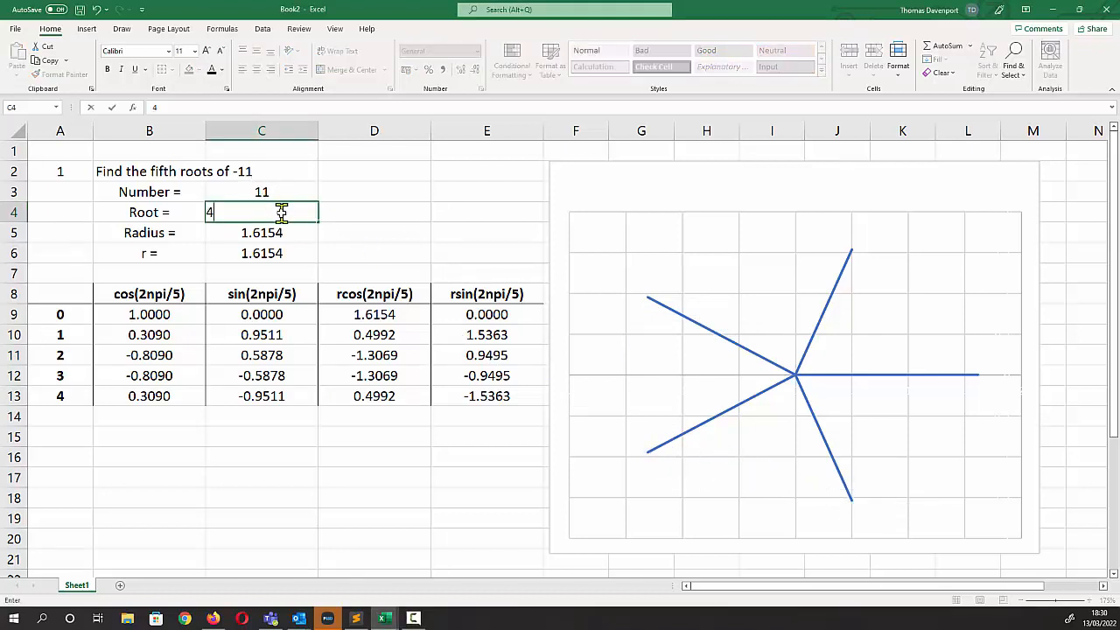
{"action": "key", "text": "Return"}
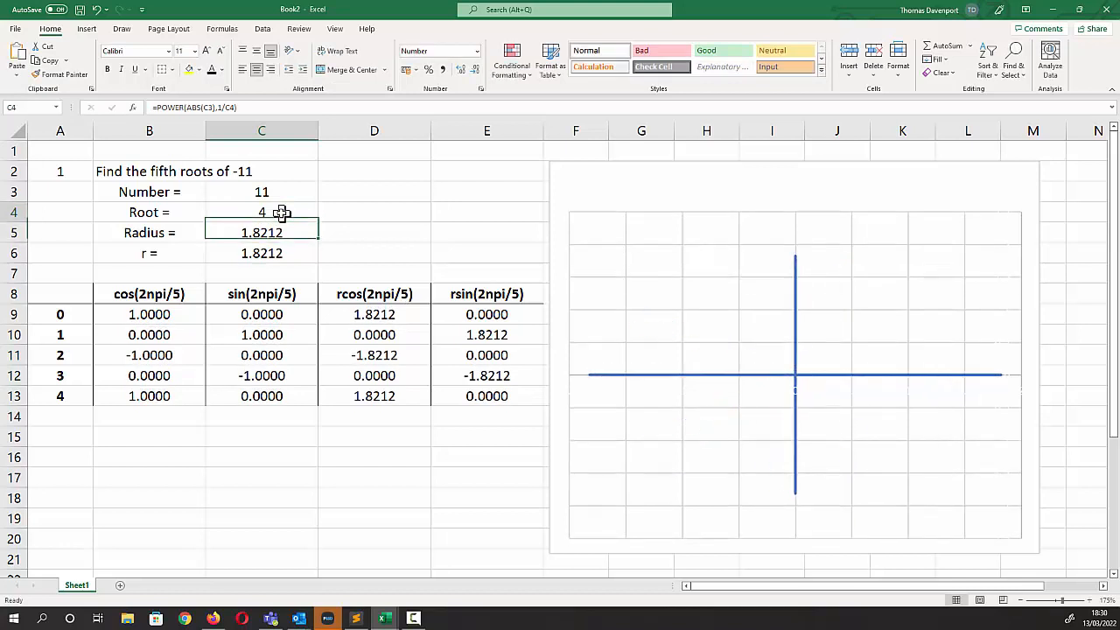
{"action": "key", "text": "Up"}
{"action": "key", "text": "Up"}
{"action": "type", "text": "-12"}
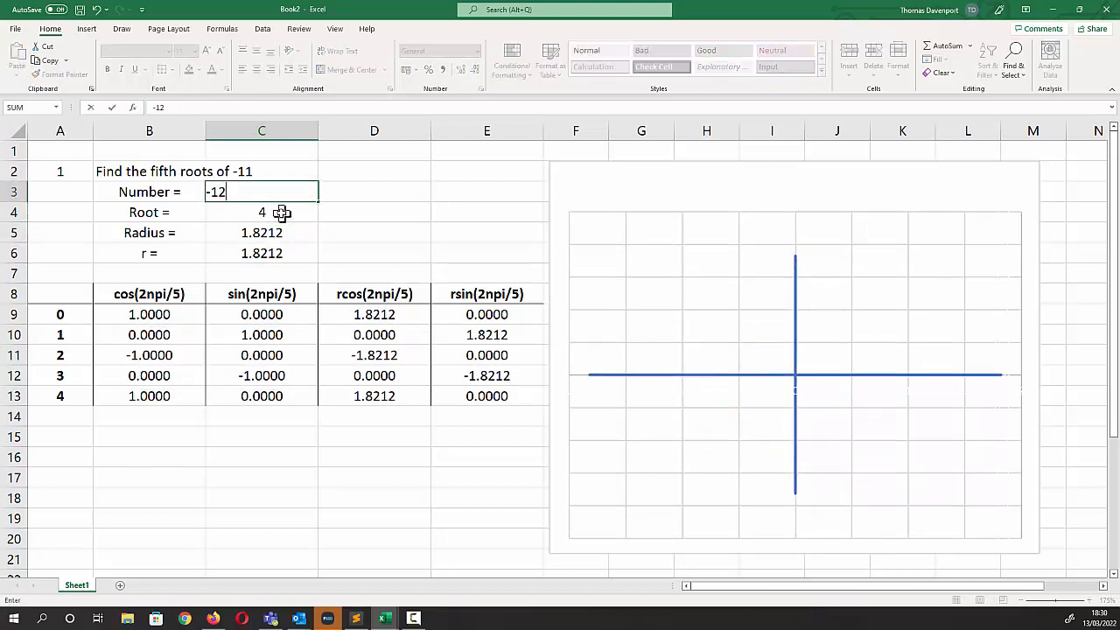
{"action": "key", "text": "Return"}
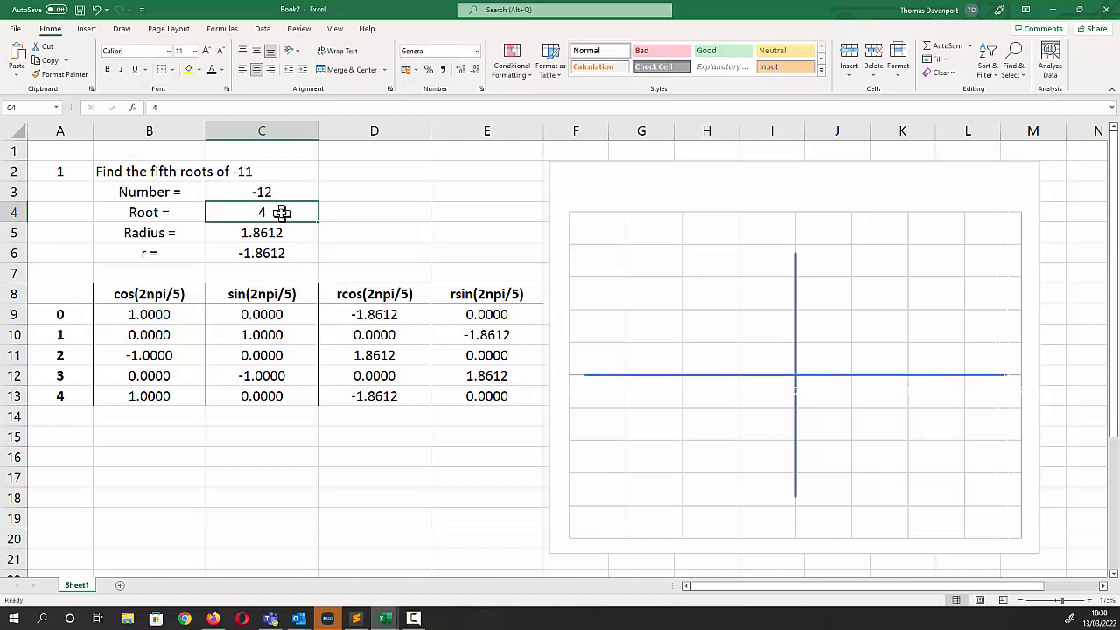
- Set the root in C4 to 3 and the number in C3 to 12
{"action": "type", "text": "3"}
{"action": "key", "text": "Return"}
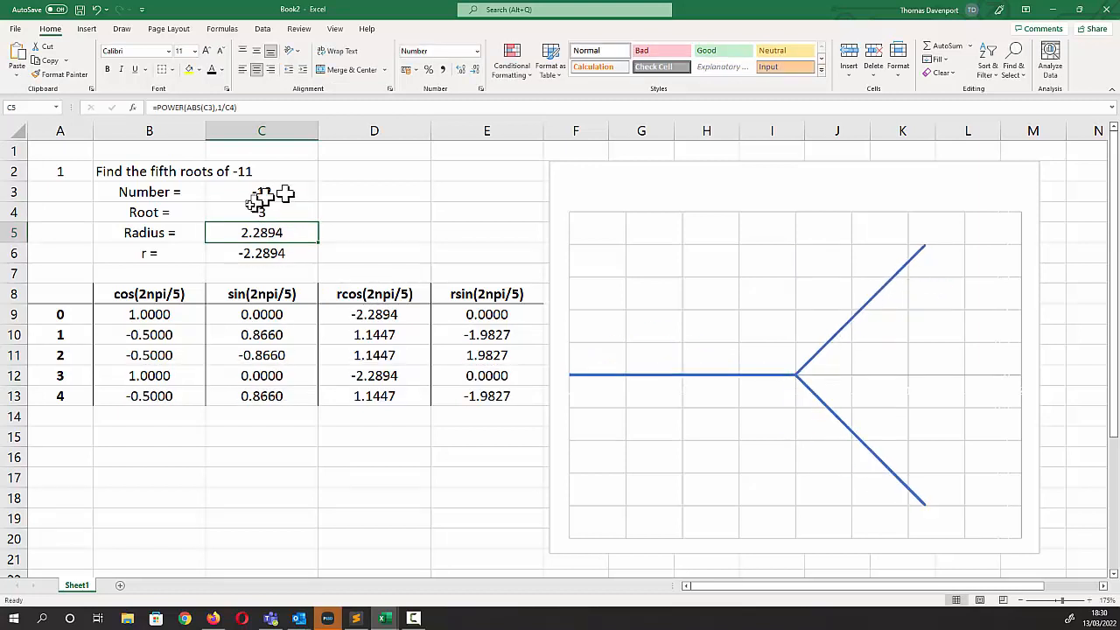
{"action": "left_click", "coordinate": [256, 192]}
{"action": "type", "text": "12"}
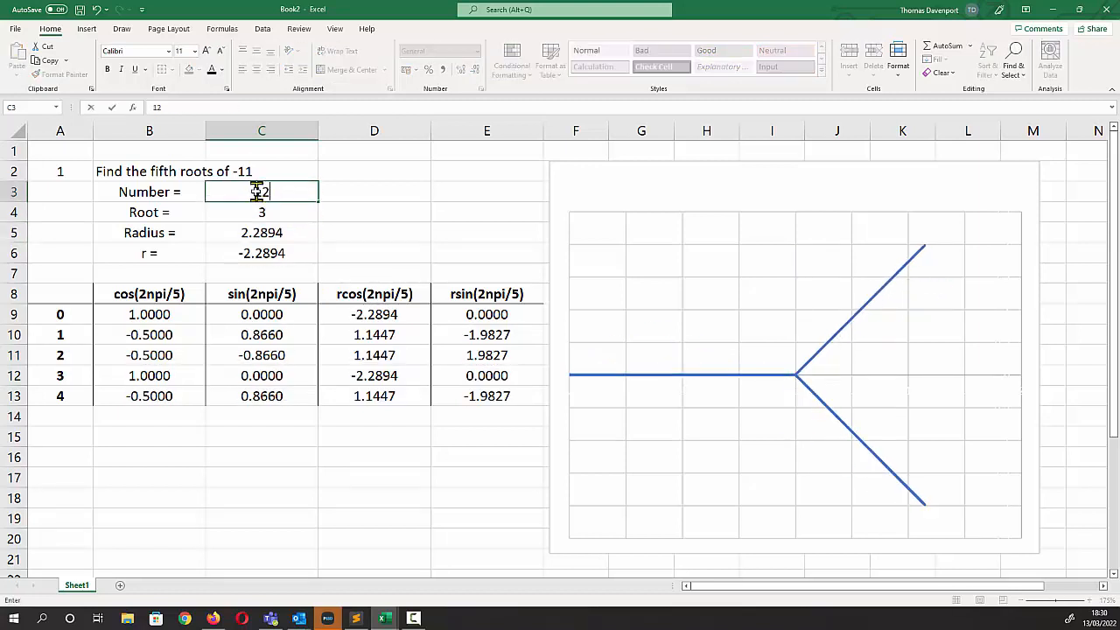
{"action": "key", "text": "Return"}
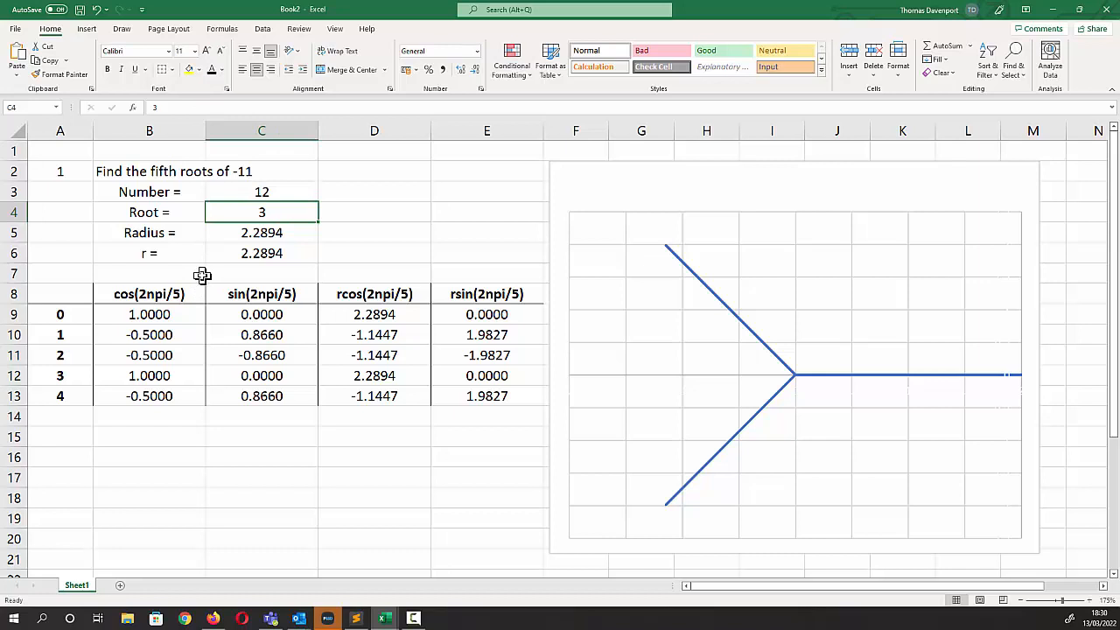
- Set the number in C3 back to -11 and the root in C4 back to 5
{"action": "key", "text": "Up"}
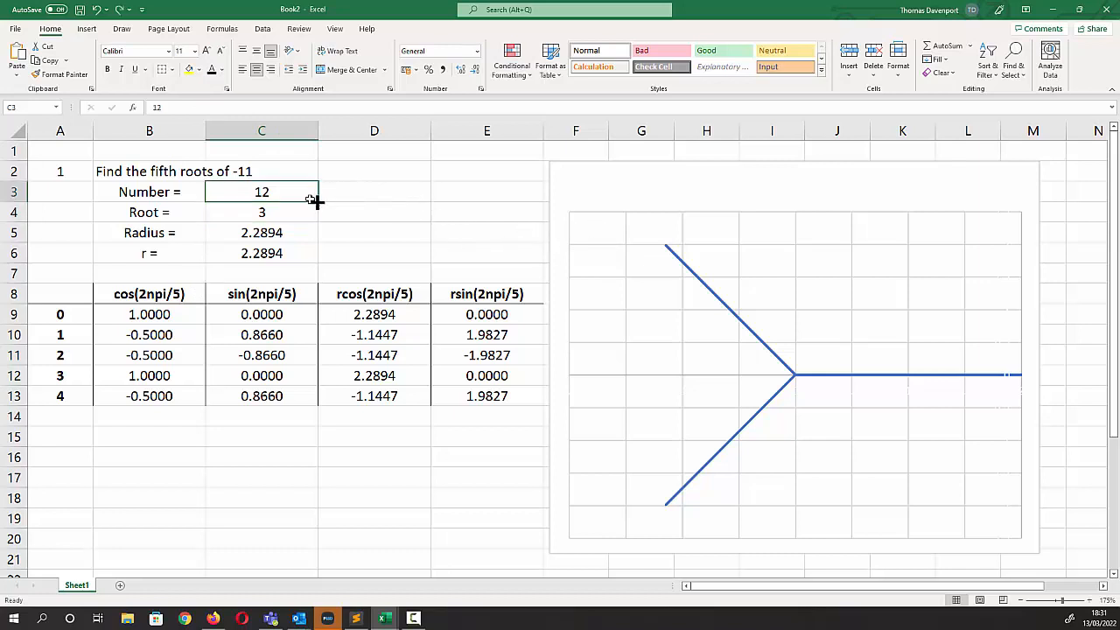
{"action": "type", "text": "-11"}
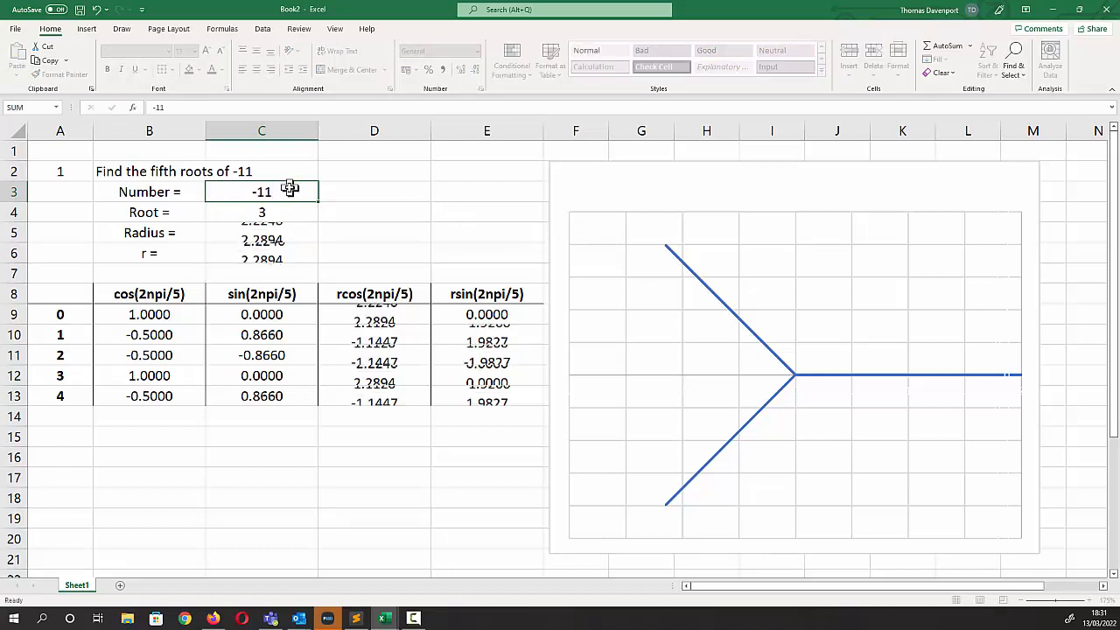
{"action": "key", "text": "Return"}
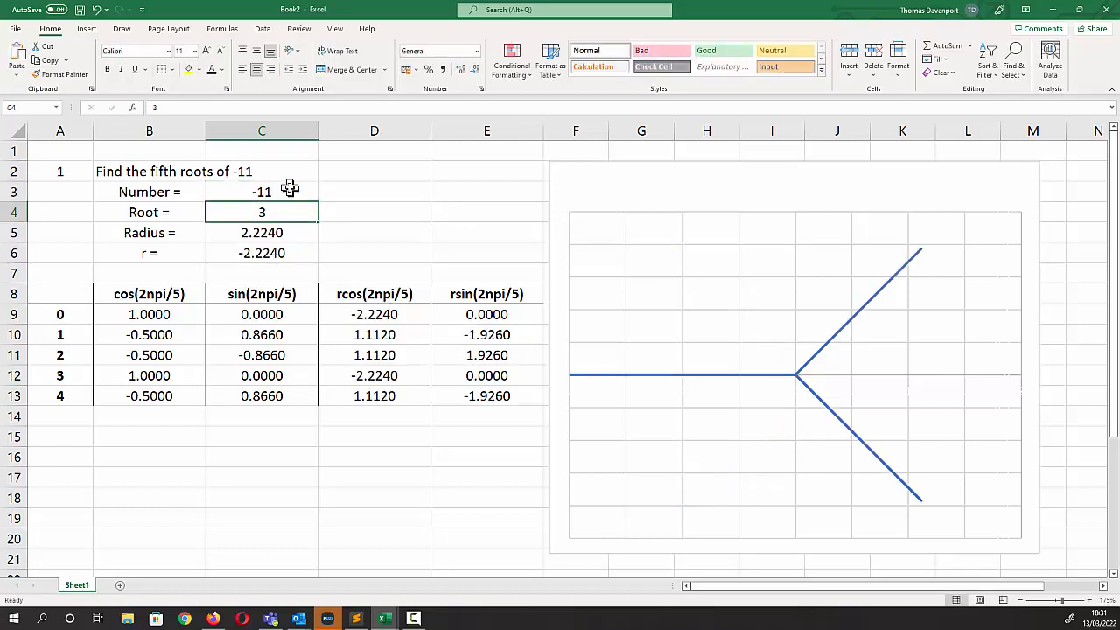
{"action": "type", "text": "5"}
{"action": "key", "text": "Return"}
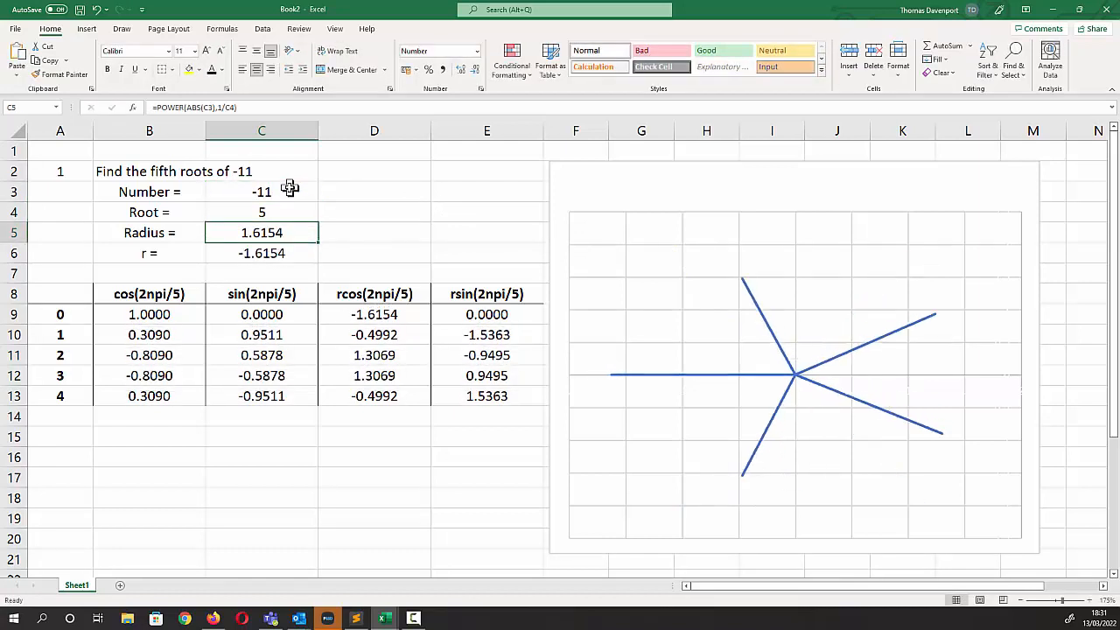